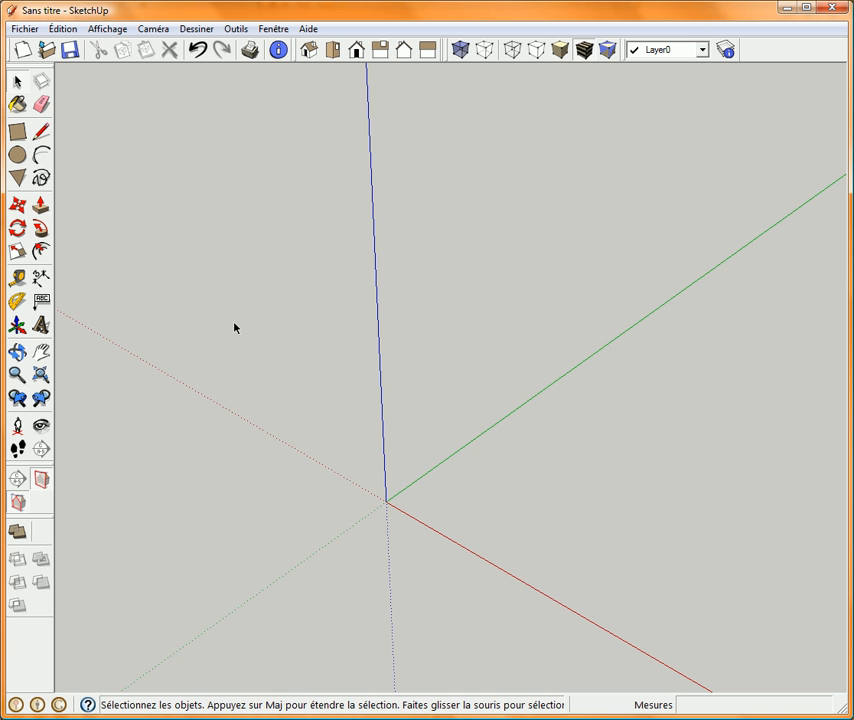
Draw a small freehand arc on the ground plane between the red and green axes.
click(43, 155)
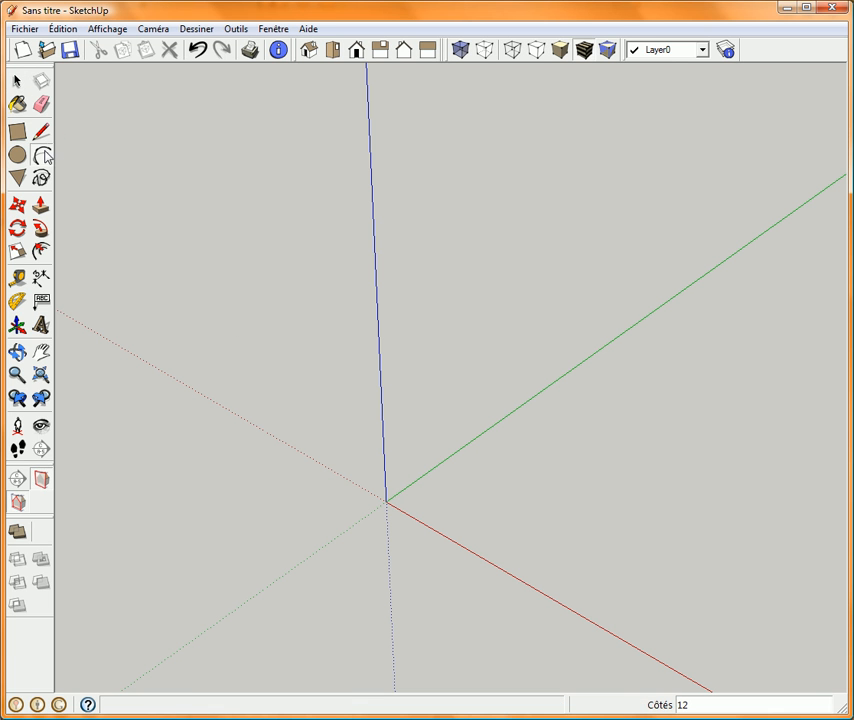
click(586, 427)
click(627, 441)
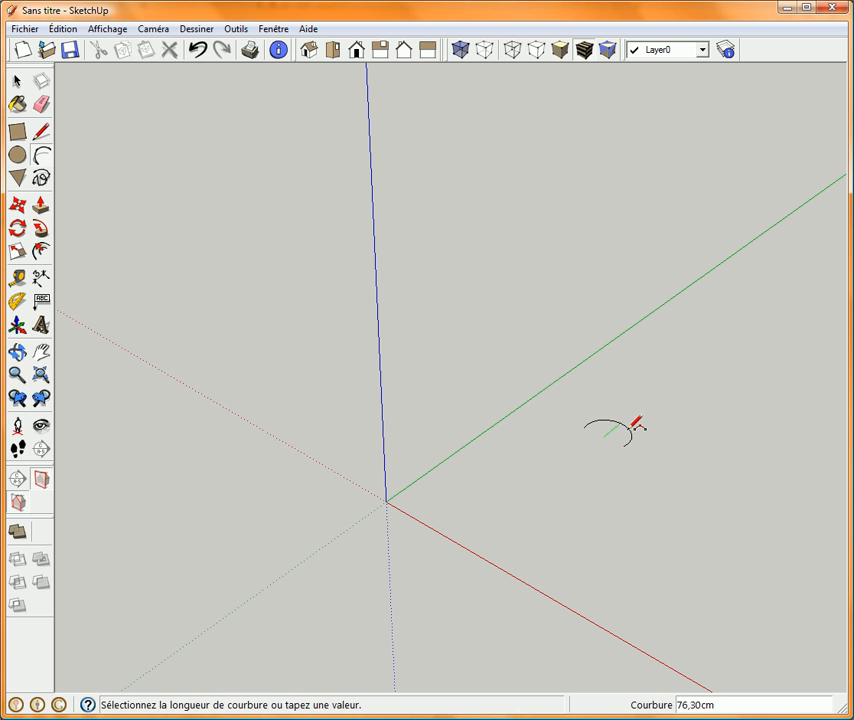
click(629, 428)
key(space)
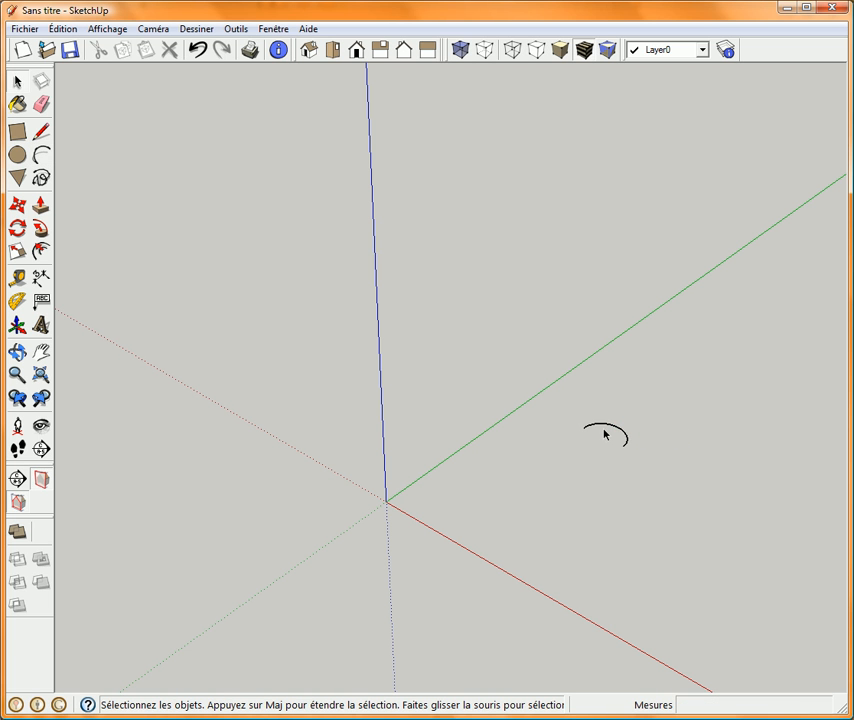
Rotate a copy of the arc by about 26.2° around a free centre point so it meets the original arc's end.
click(601, 425)
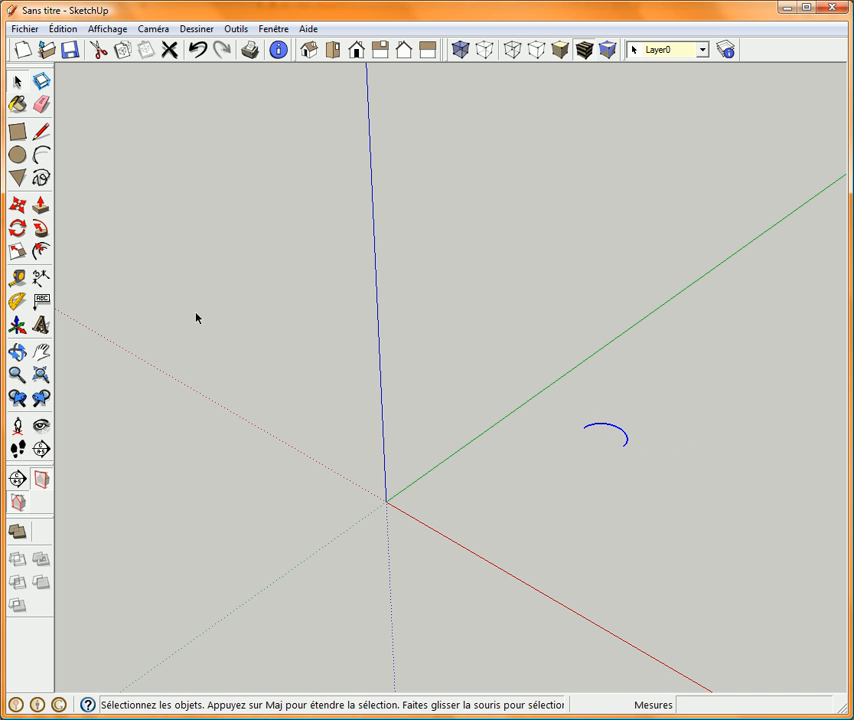
click(17, 228)
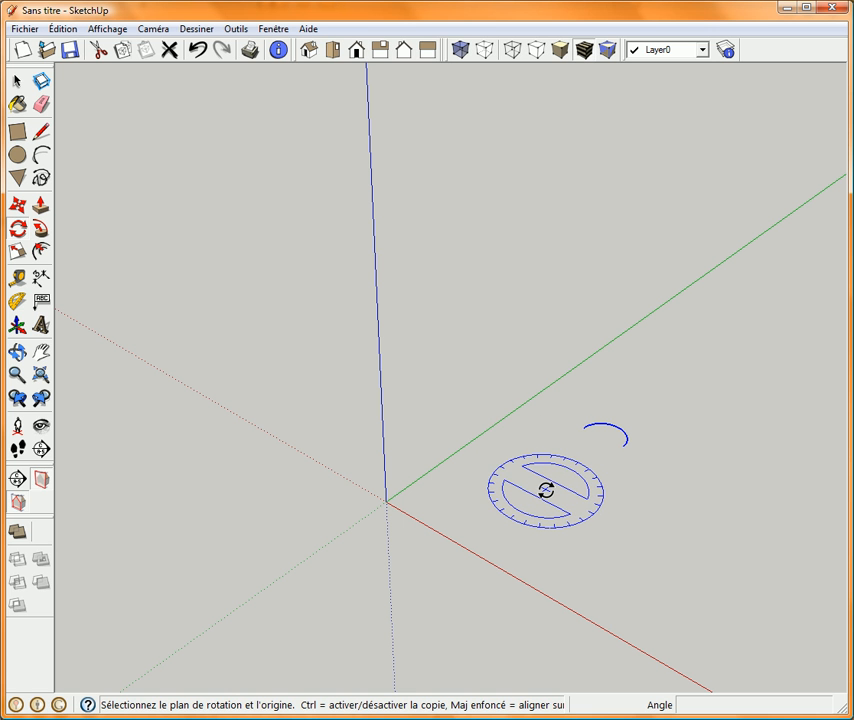
click(546, 490)
scroll(579, 435, up, 1)
scroll(579, 435, up, 2)
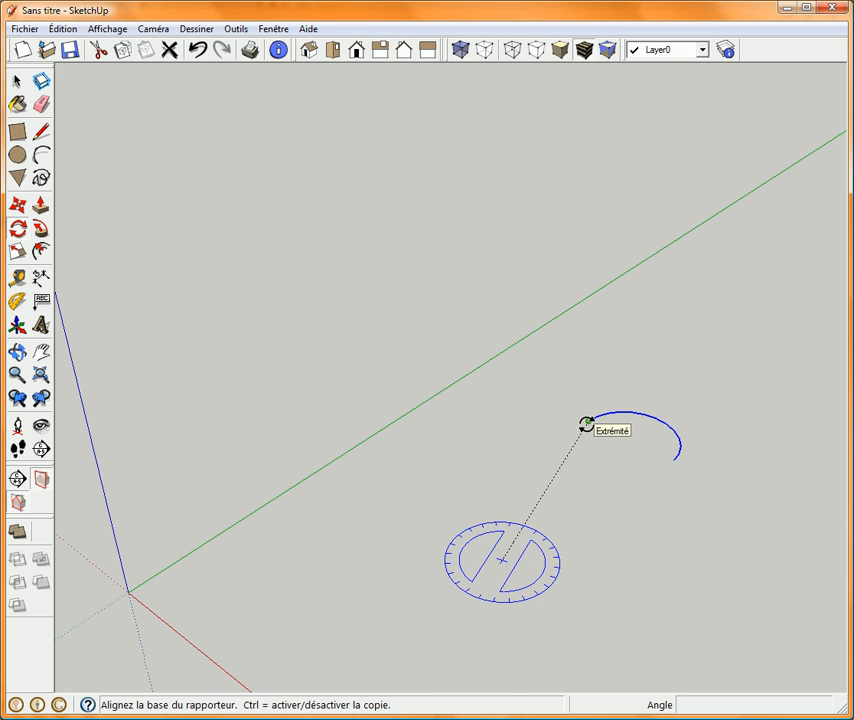
click(587, 424)
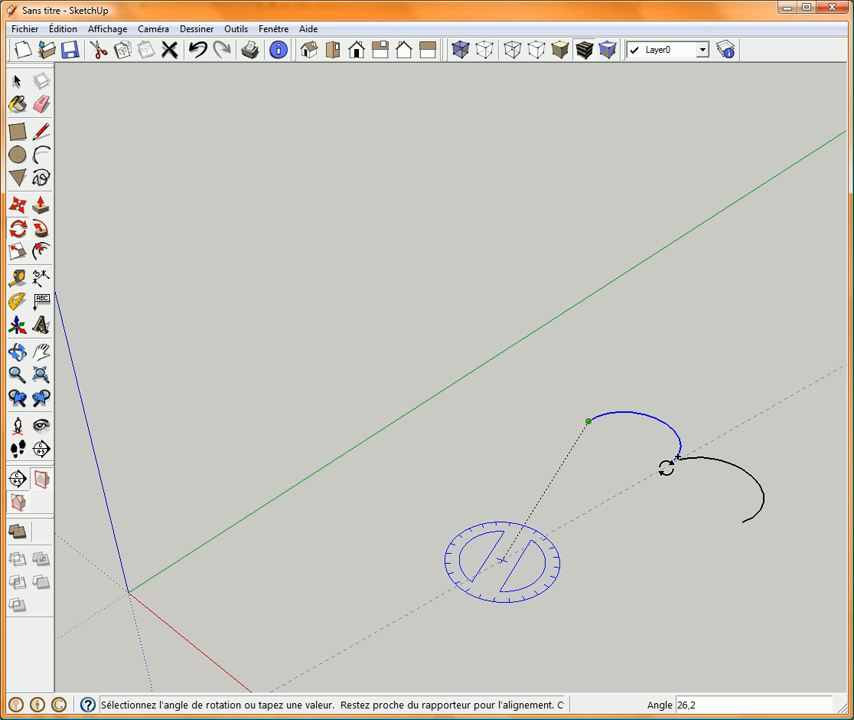
click(666, 467)
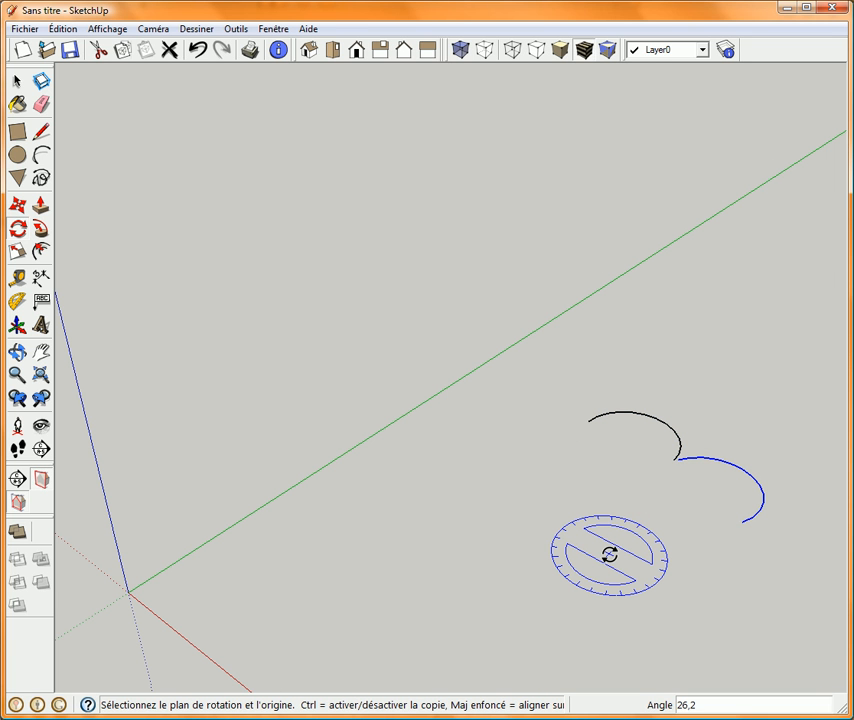
Repeat the rotated arc copy around its centre, trying multipliers of 10, 12 and finally 13.
text(*10)
key(Return)
key(BackSpace)
text(2)
key(Return)
text(3)
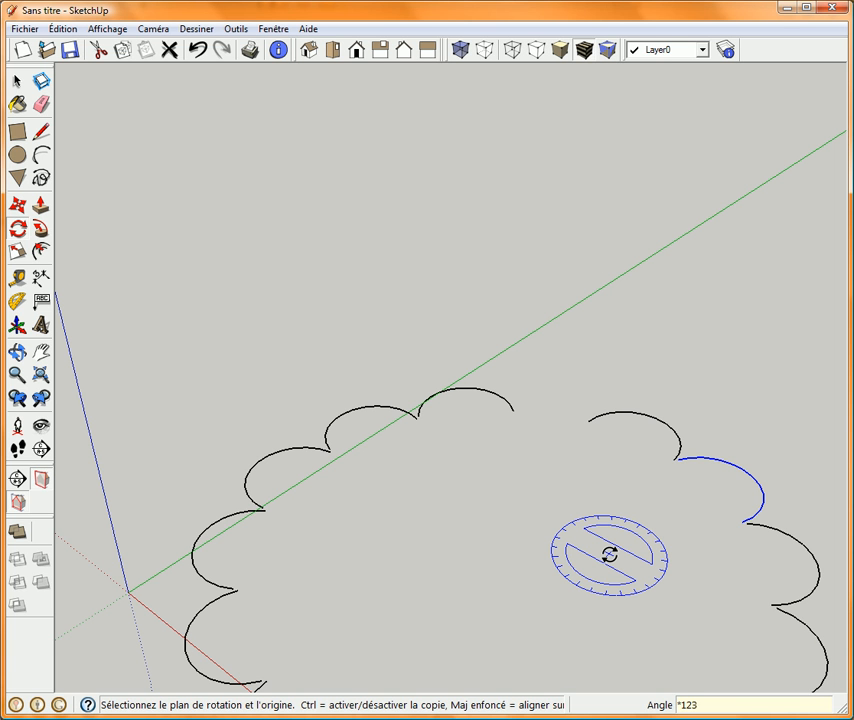
key(BackSpace)
key(BackSpace)
text(3)
key(Return)
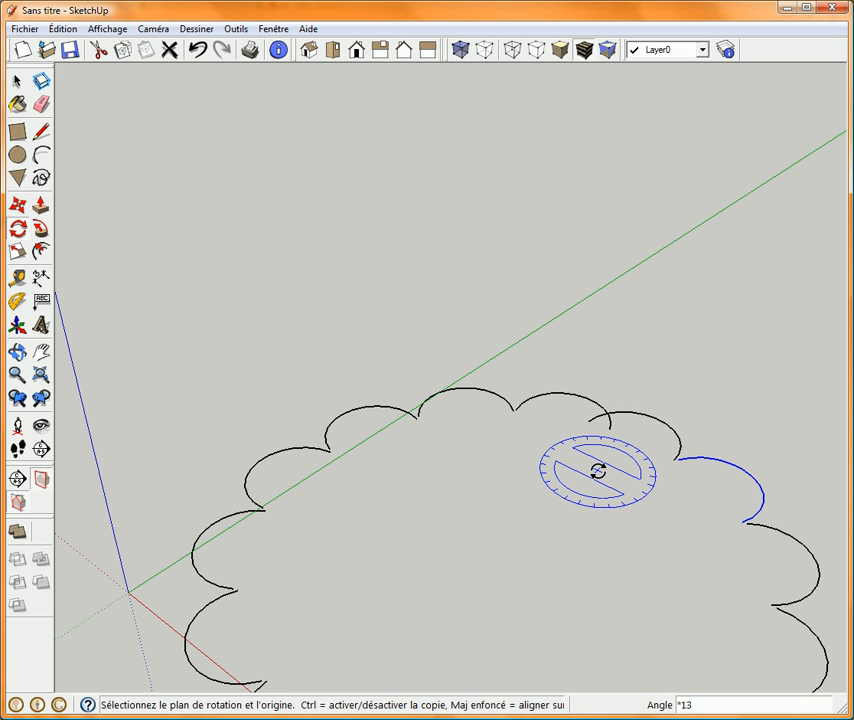
Select all the arcs of the scalloped ring and delete them.
key(space)
click(573, 477)
key(ctrl+a)
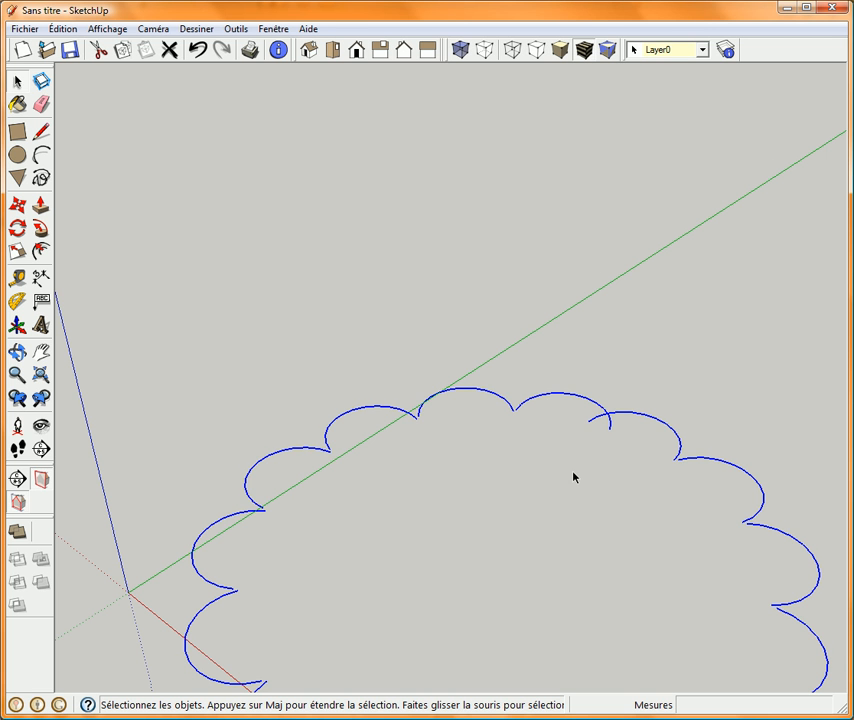
key(Delete)
Draw a circle centred on the origin with a radius of about 101.5 cm along the red axis, and set it to 10 sides.
shift+middle_drag(326, 511, 503, 414)
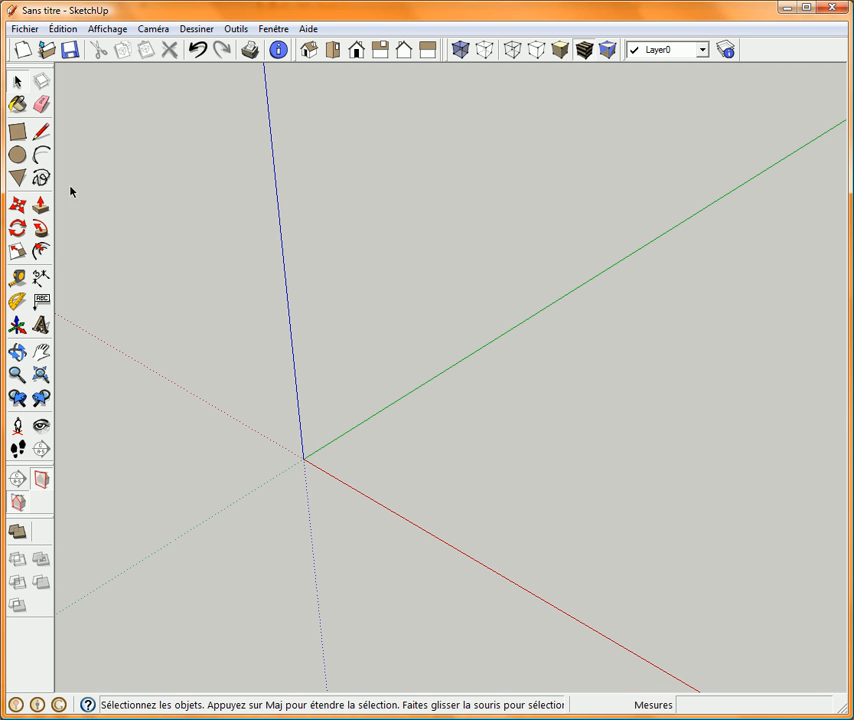
click(18, 156)
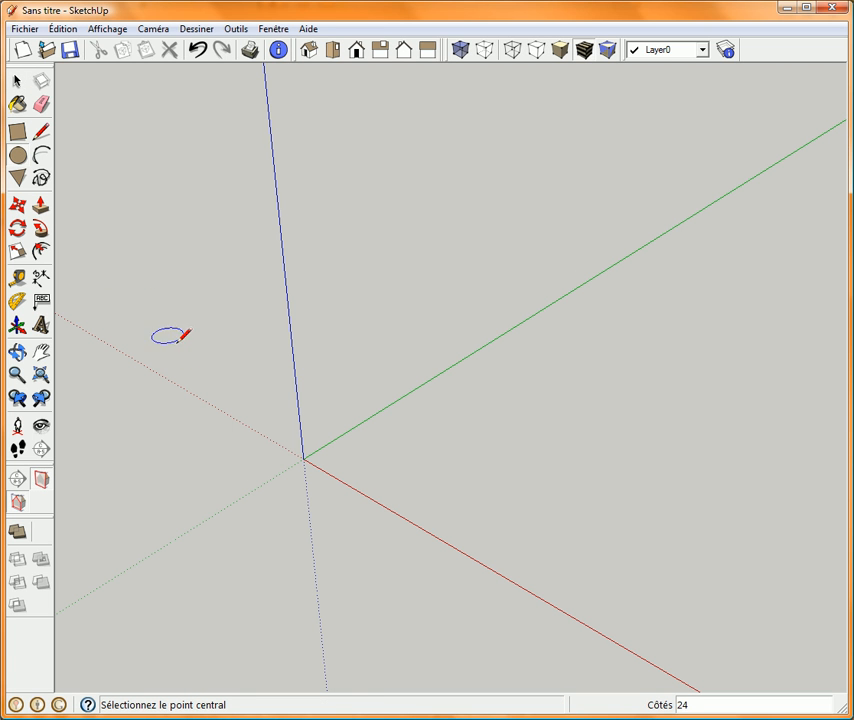
click(303, 458)
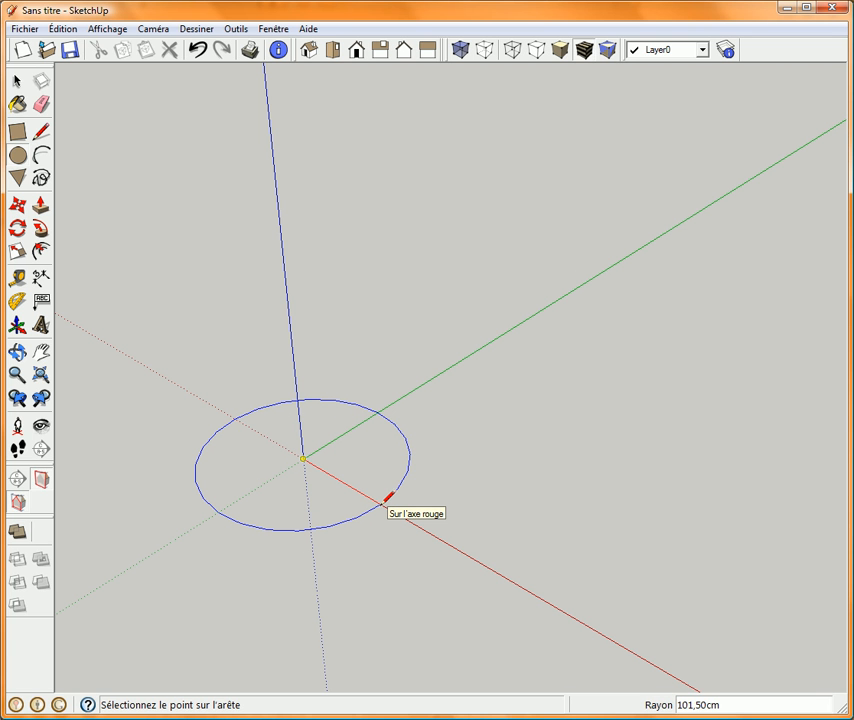
click(386, 498)
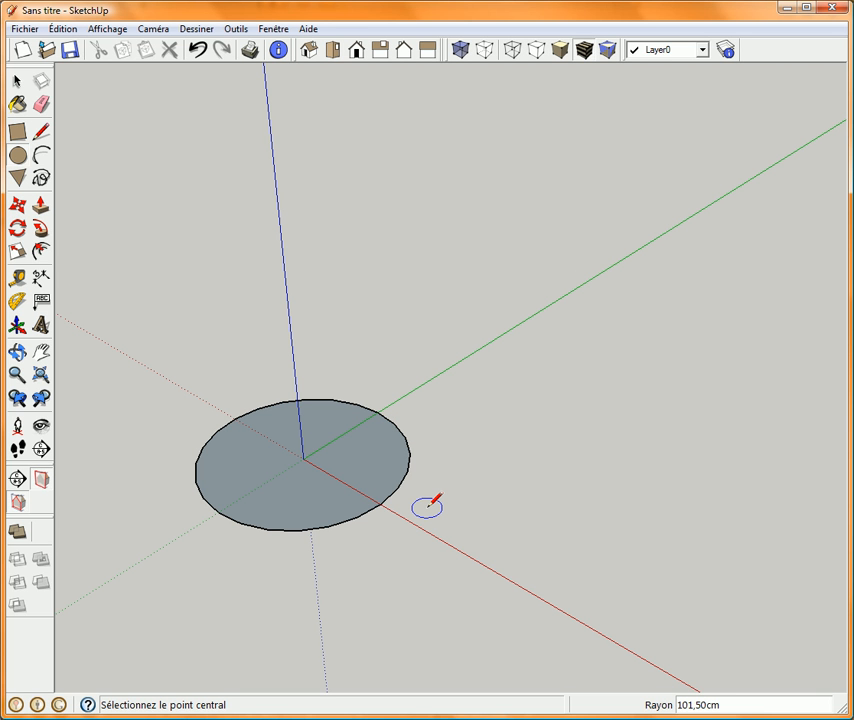
text(10s)
key(Return)
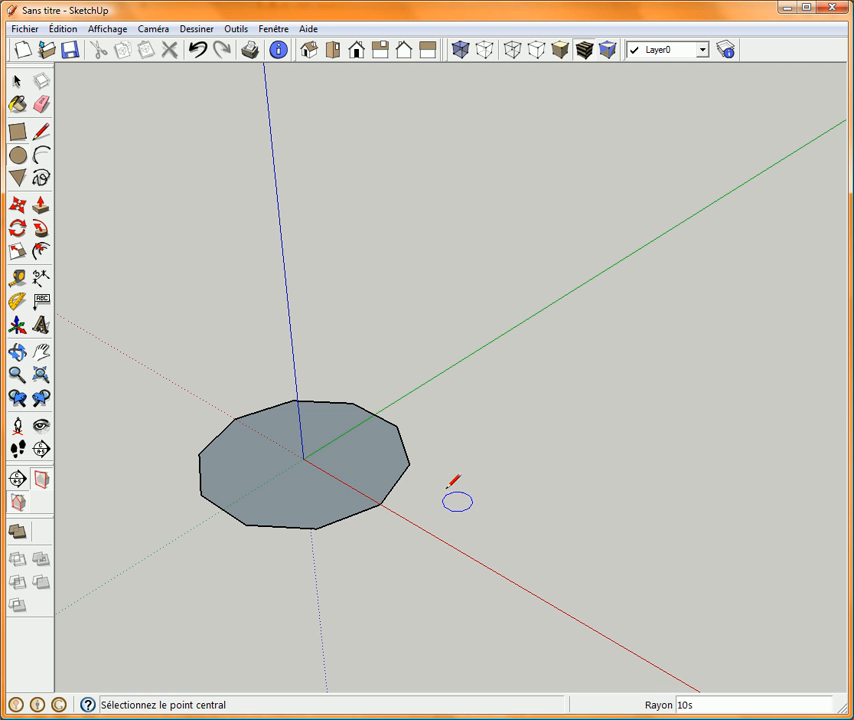
Draw an outward-bulging arc between the two ends of the decagon side crossed by the green axis.
click(40, 155)
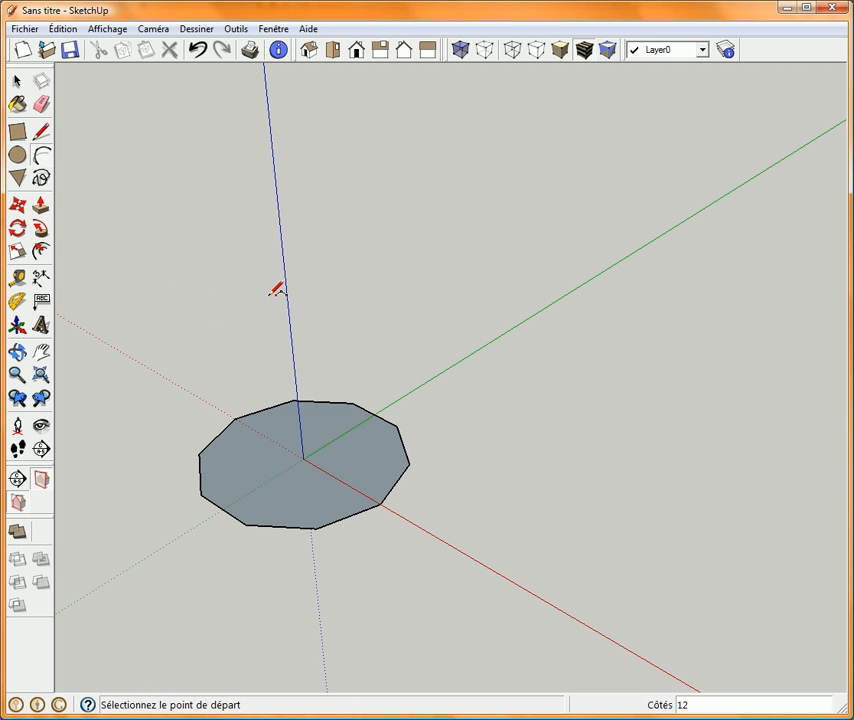
click(352, 402)
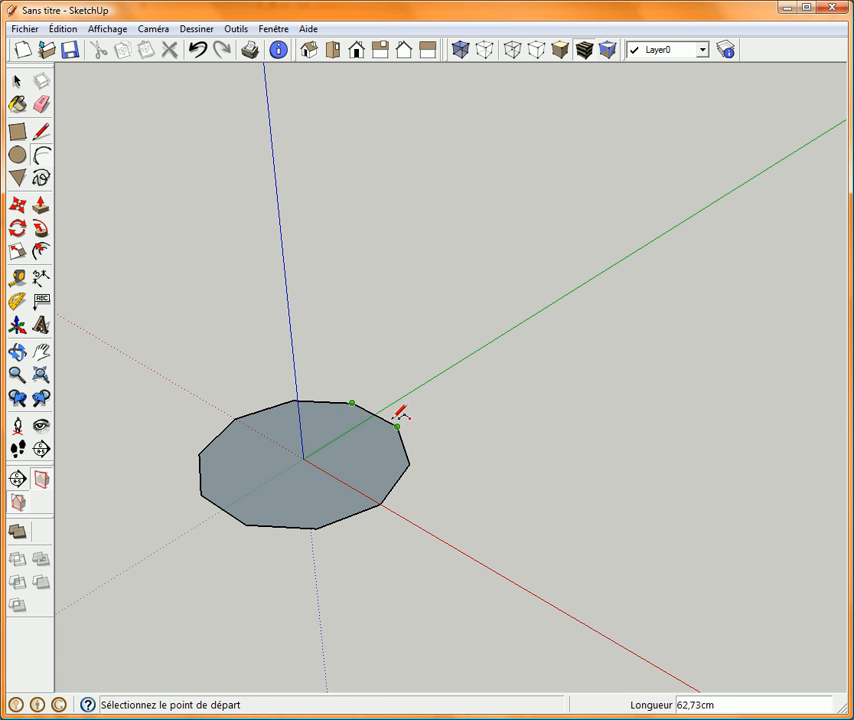
click(397, 426)
click(406, 402)
key(space)
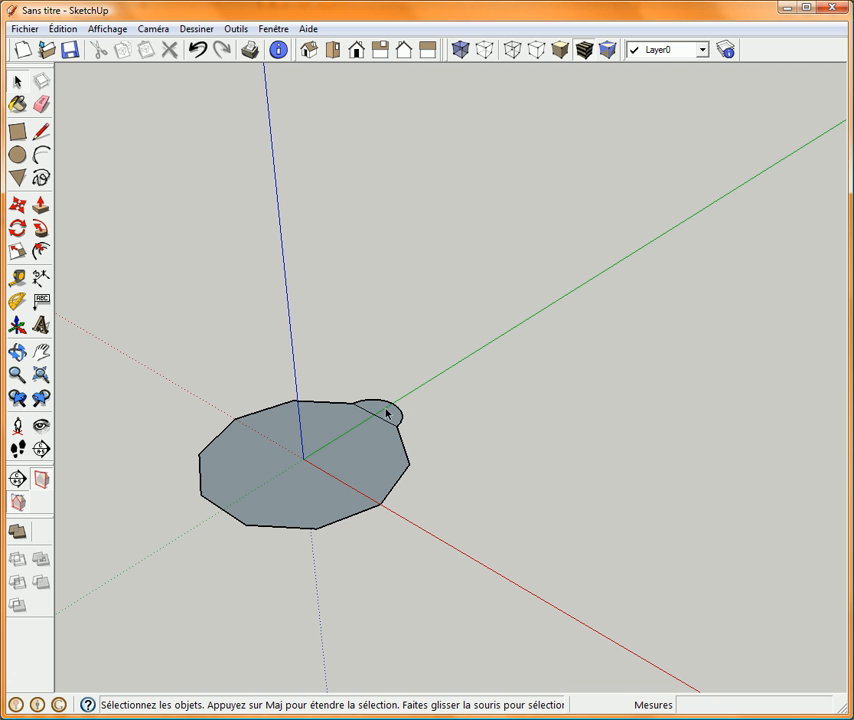
Rotate a copy of the petal arc by 36° around the origin onto the adjacent decagon side.
click(388, 407)
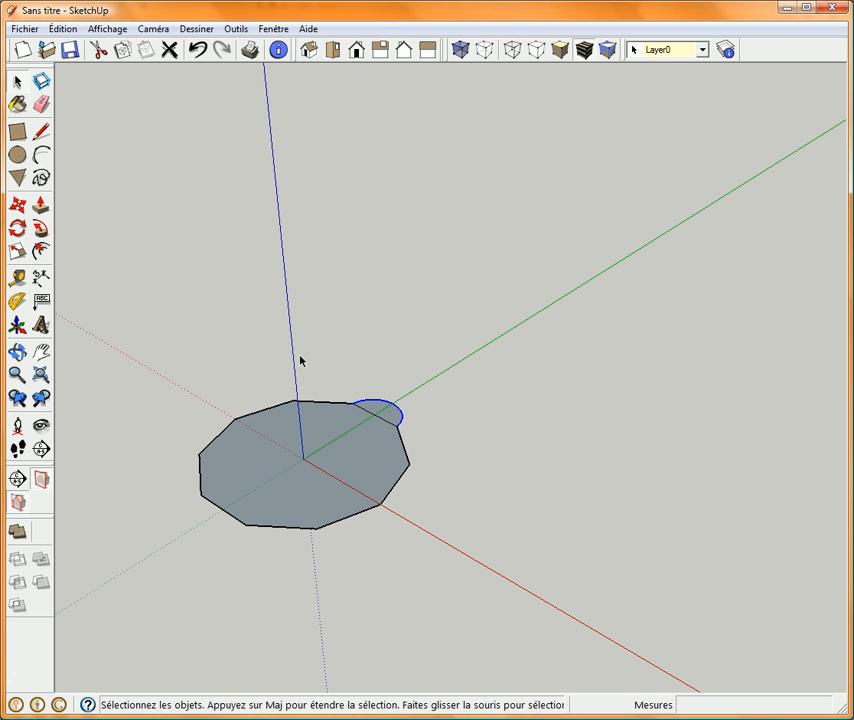
click(17, 228)
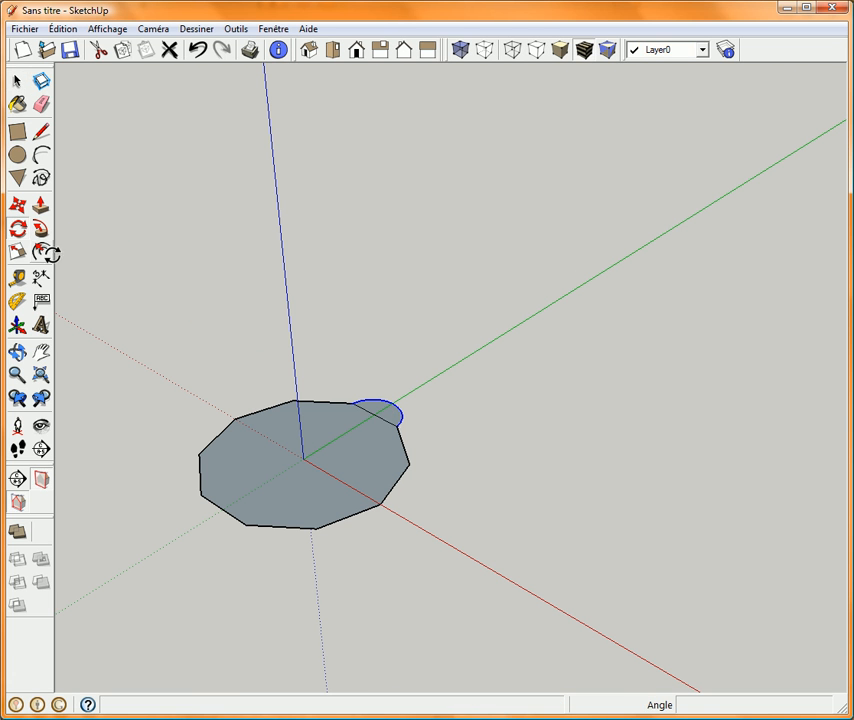
click(303, 459)
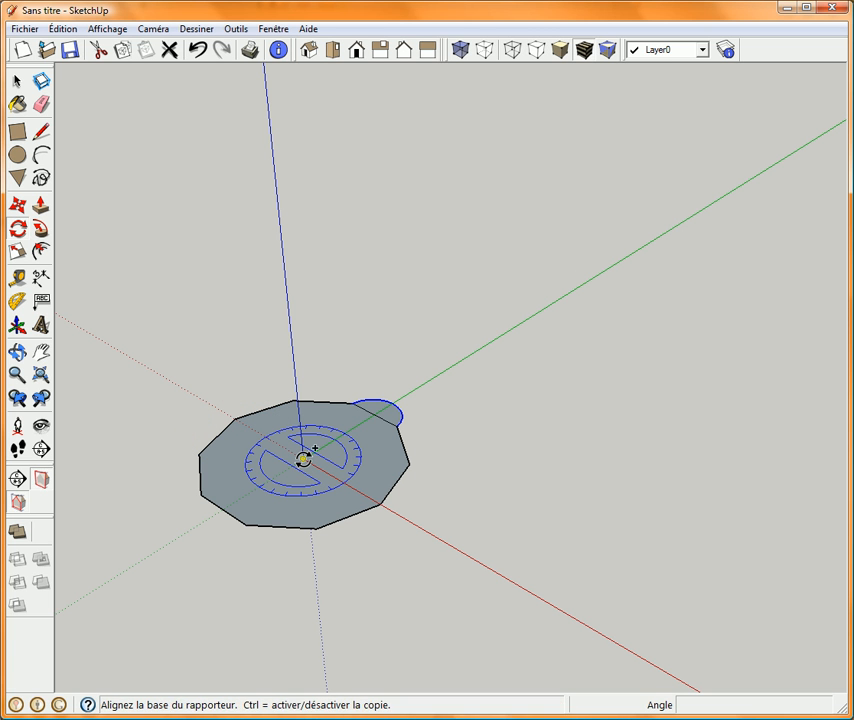
scroll(345, 410, up, 3)
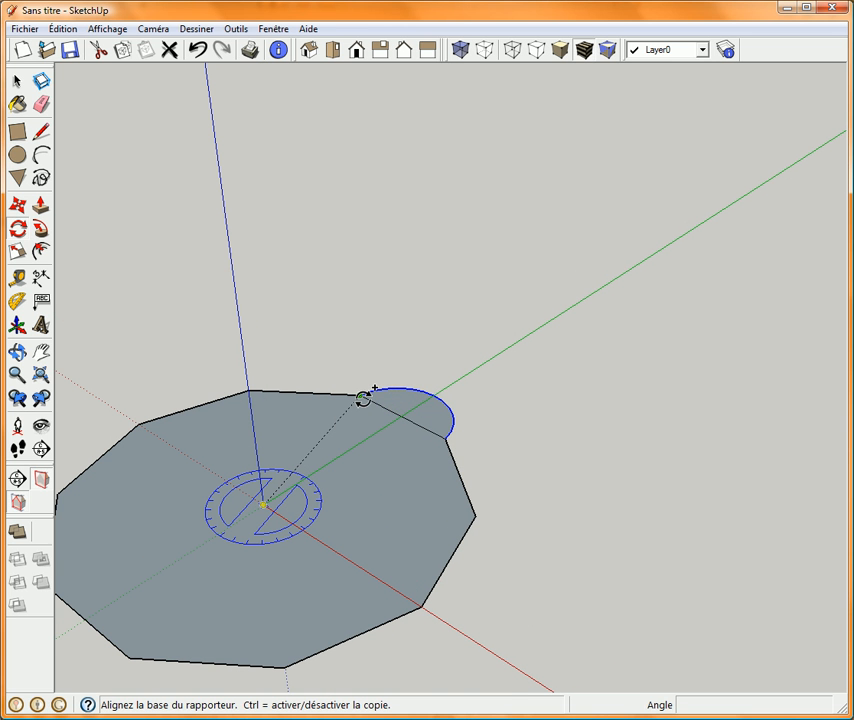
click(361, 396)
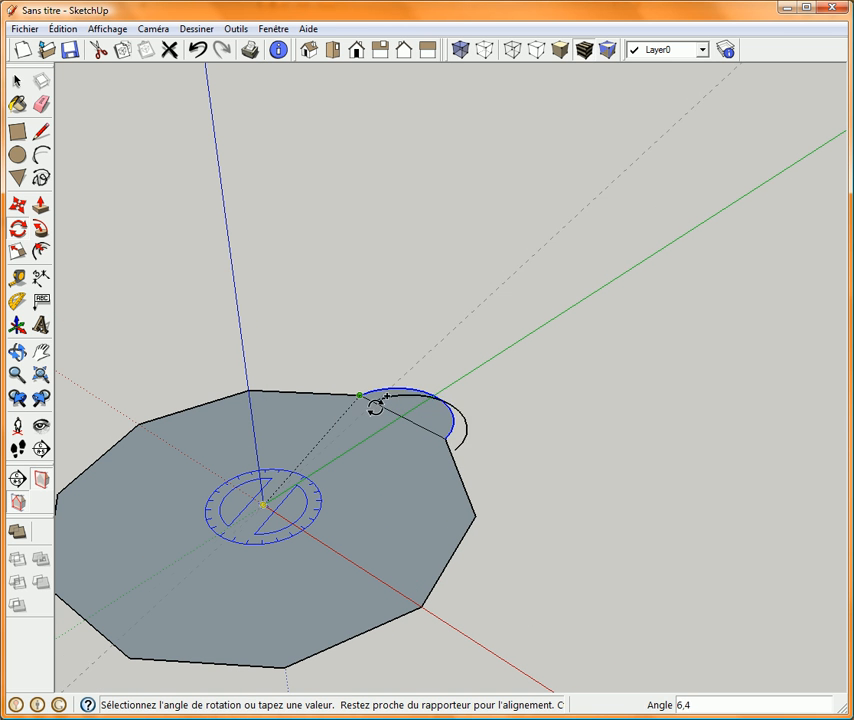
click(446, 444)
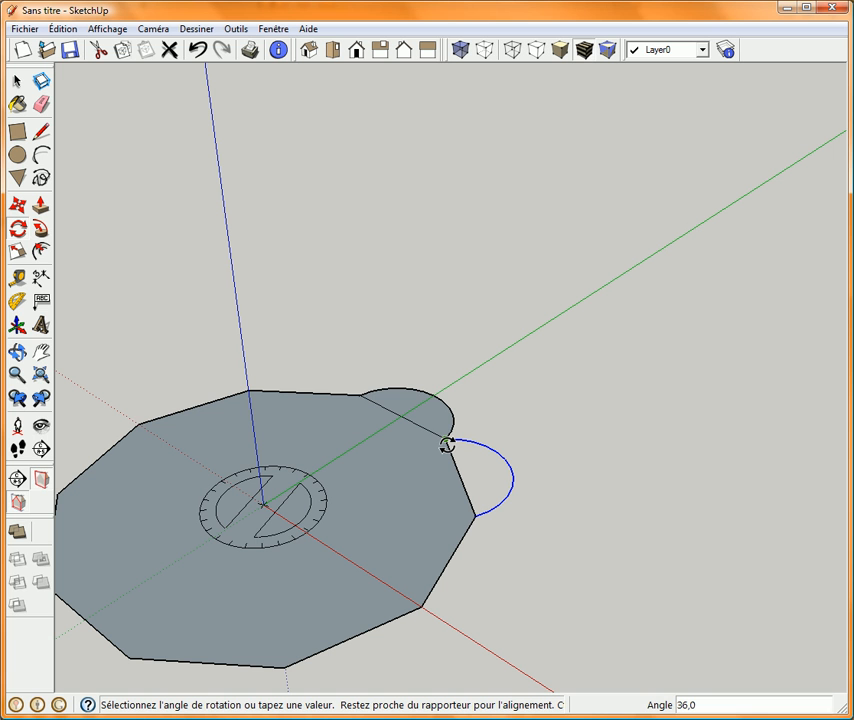
Multiply the rotated arc copy by 9 to put a petal on every side of the decagon.
text(*9)
key(Return)
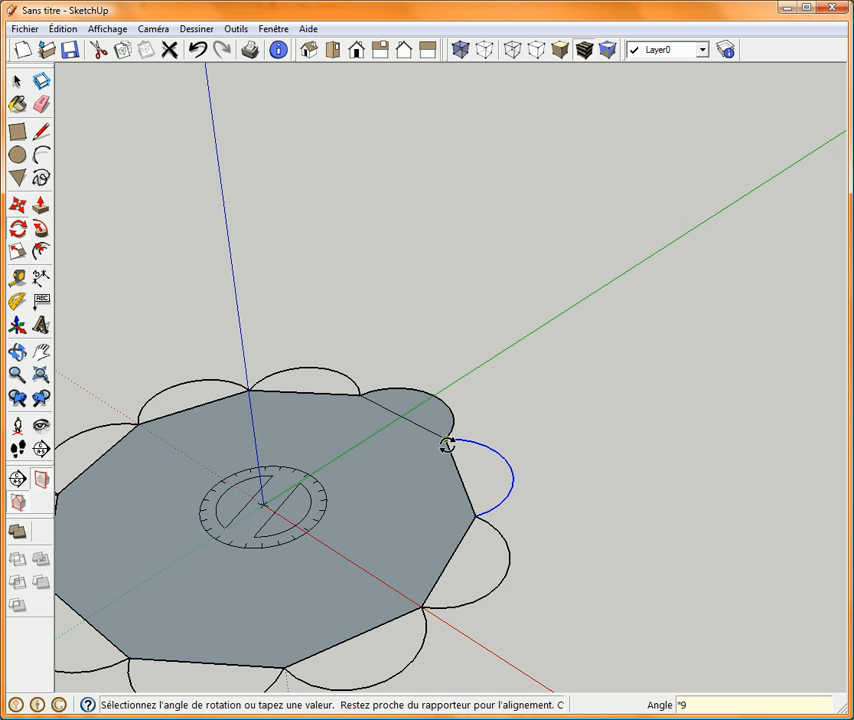
key(space)
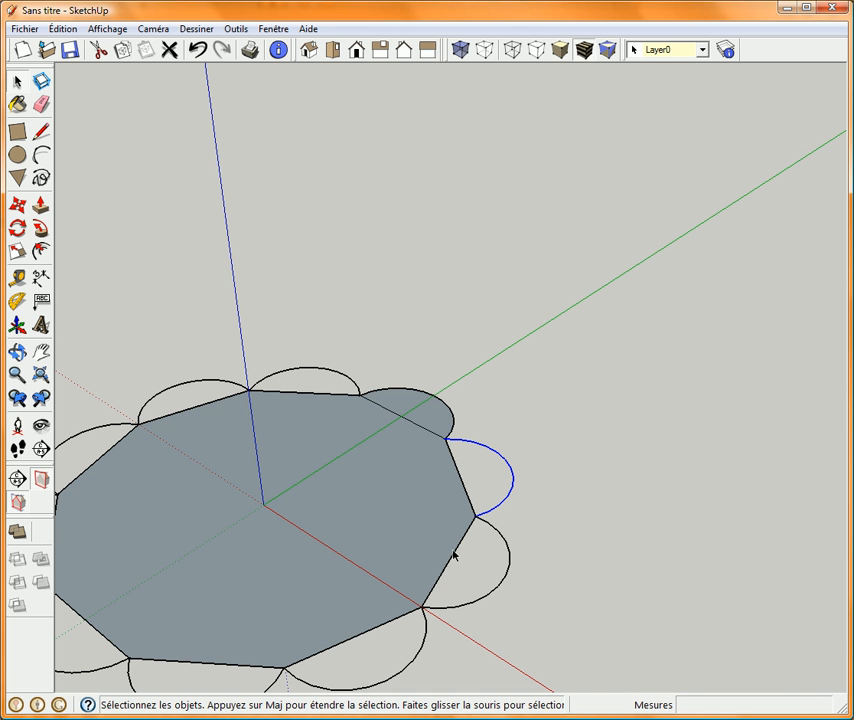
Trace a line over the decagon side beneath the second petal arc to create that petal's face.
shift+middle_drag(360, 555, 461, 452)
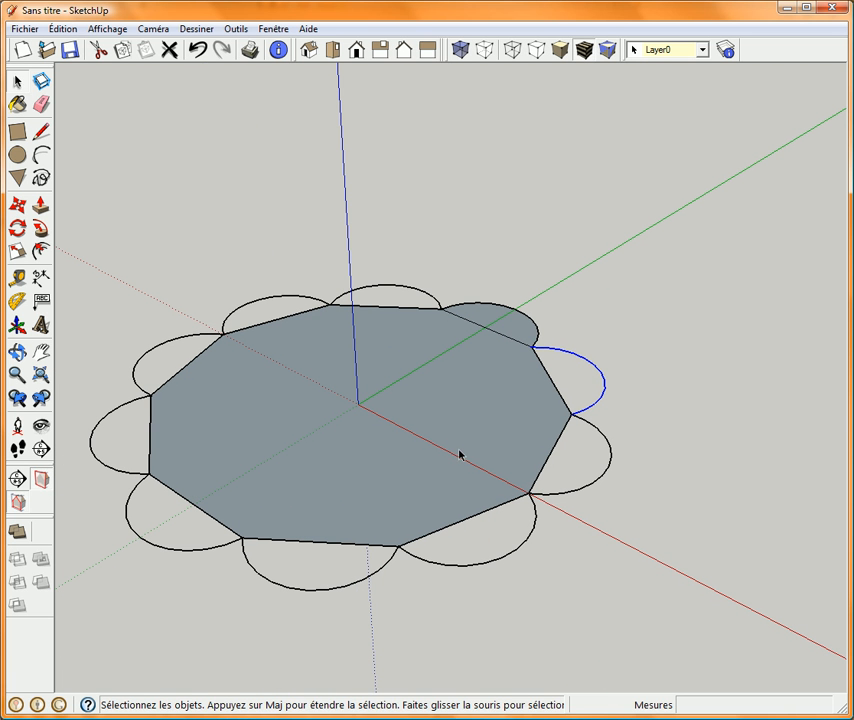
key(l)
click(533, 347)
click(571, 413)
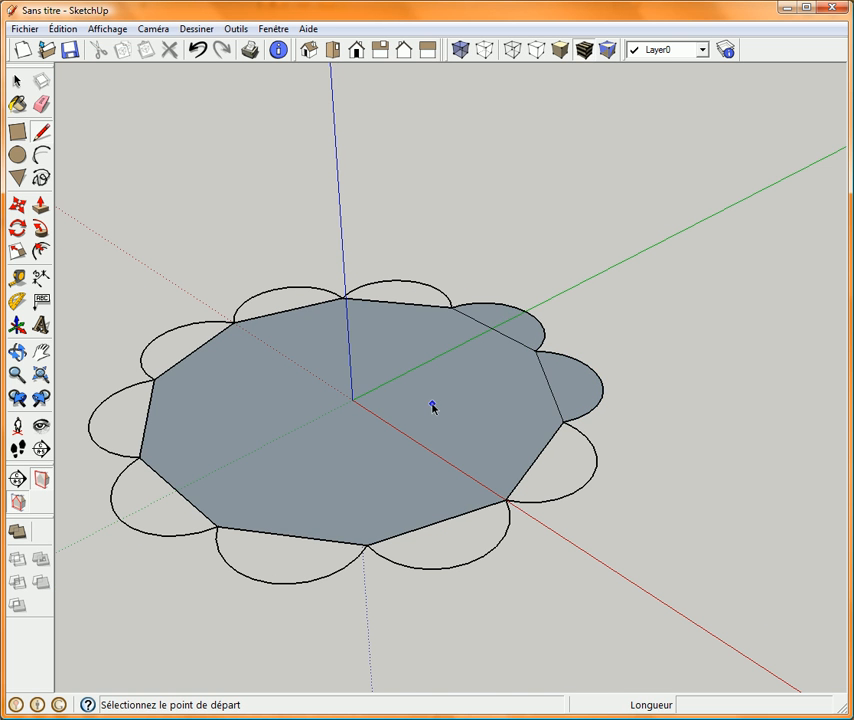
key(space)
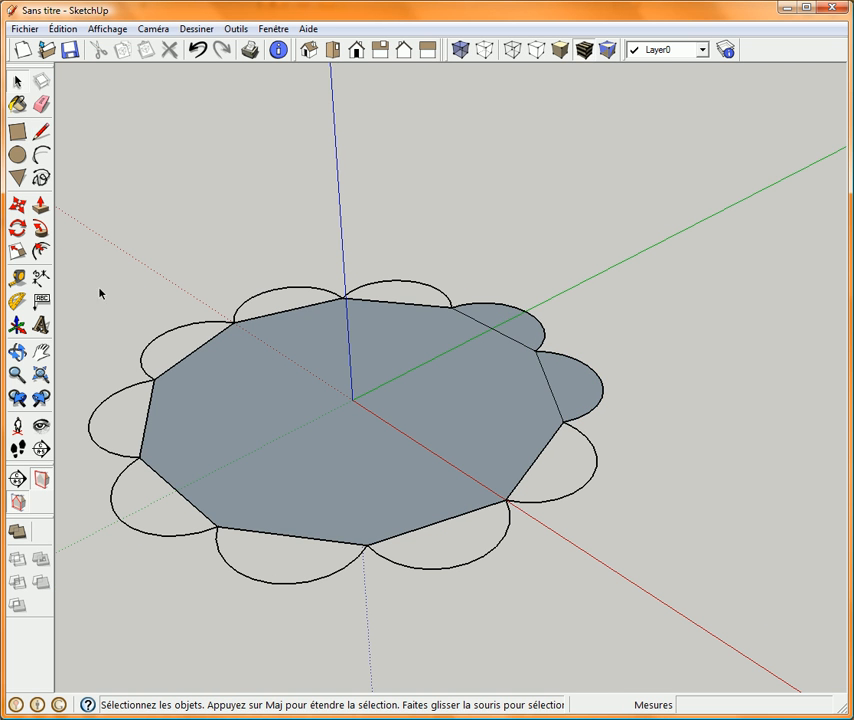
Select the whole flower outline and generate the missing faces in the remaining petals in one operation.
drag(61, 254, 693, 620)
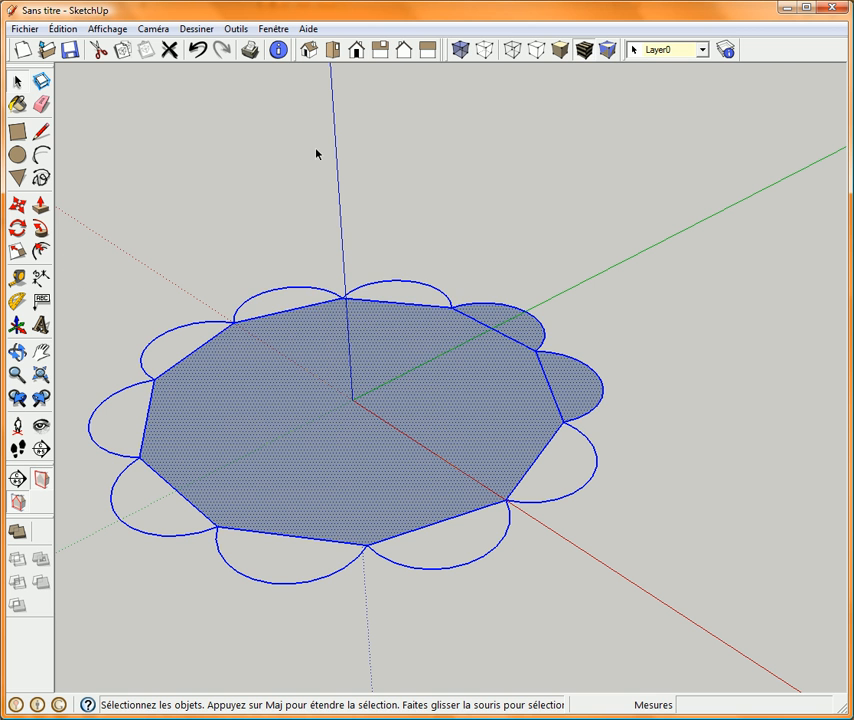
click(238, 30)
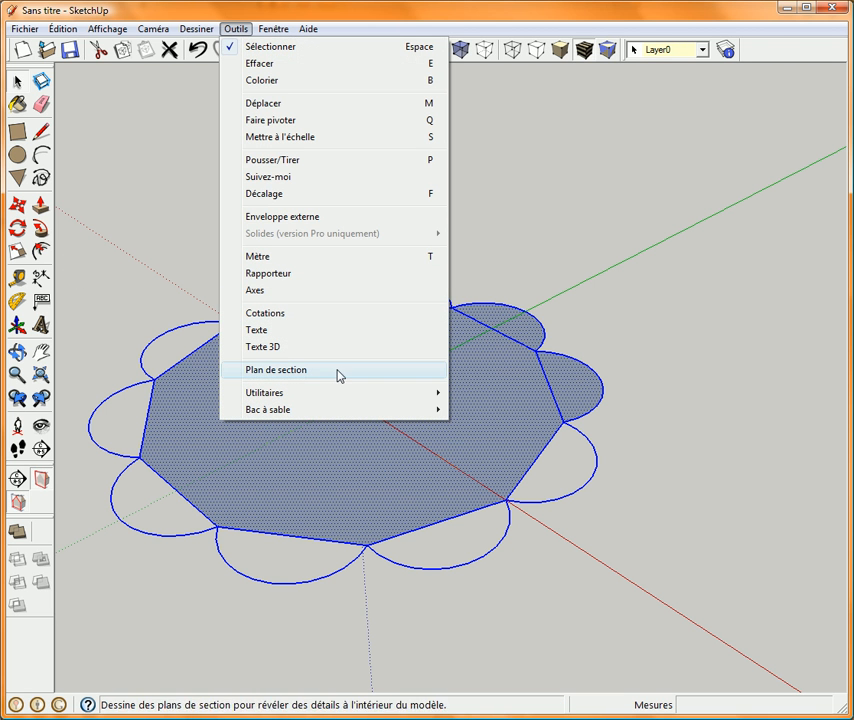
mouse_move(372, 400)
click(480, 393)
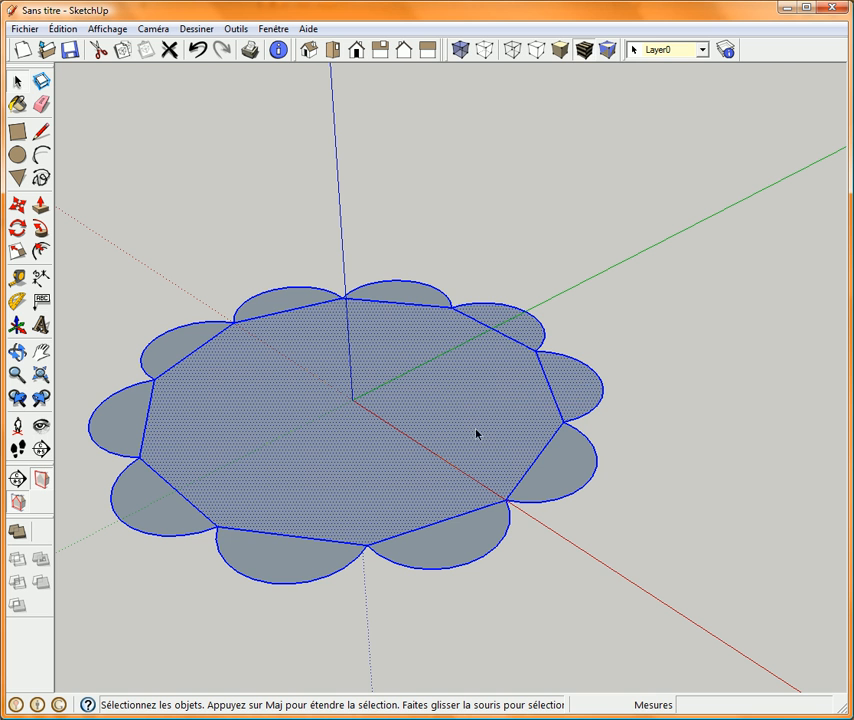
click(634, 295)
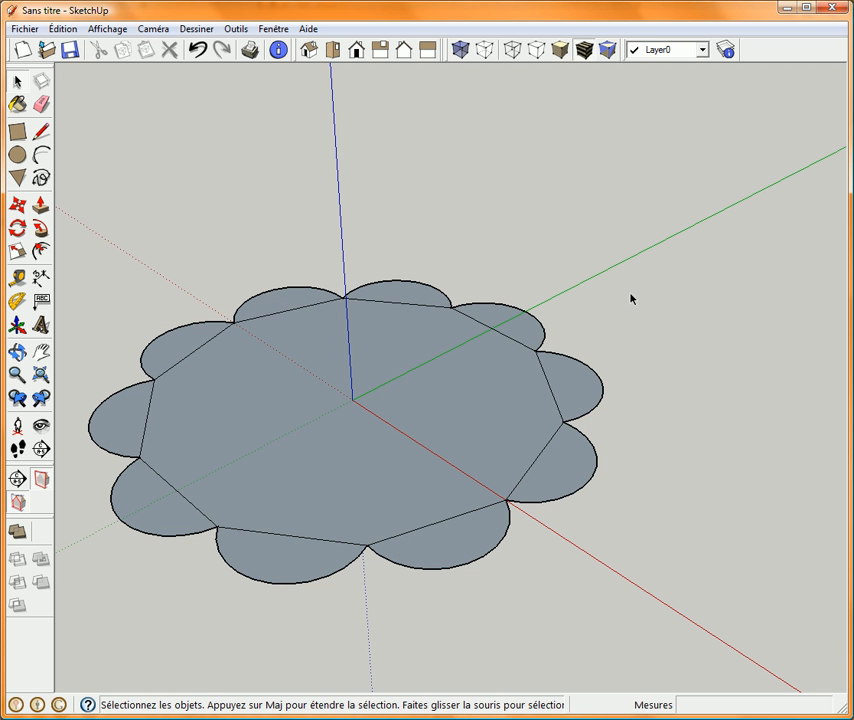
Erase all the inner decagon edges to merge the petals and centre into a single face.
click(41, 104)
mouse_move(494, 326)
mouse_down()
mouse_move(560, 379)
mouse_move(499, 473)
mouse_move(531, 480)
mouse_move(469, 505)
mouse_move(294, 536)
mouse_move(194, 490)
mouse_move(149, 423)
mouse_move(181, 345)
mouse_move(206, 349)
mouse_move(268, 316)
mouse_move(423, 324)
mouse_up()
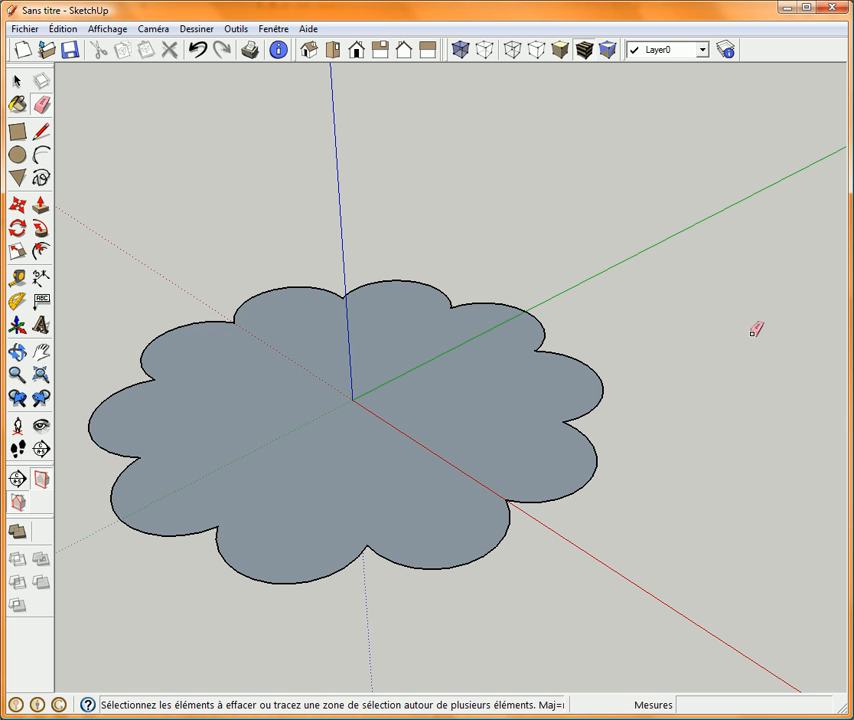
Undo the flower construction back to the decagon with only its first petal arc.
key(ctrl+z)
key(ctrl+z)
key(ctrl+z)
key(ctrl+z)
key(ctrl+z)
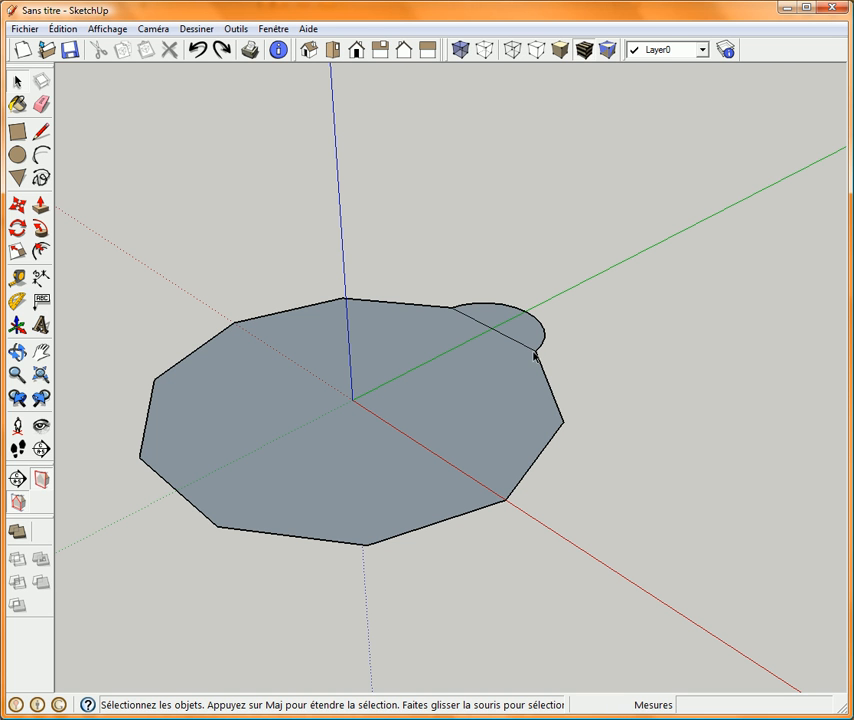
Delete the decagon face with all its edges, and select the remaining petal arc for rotation.
double_click(310, 418)
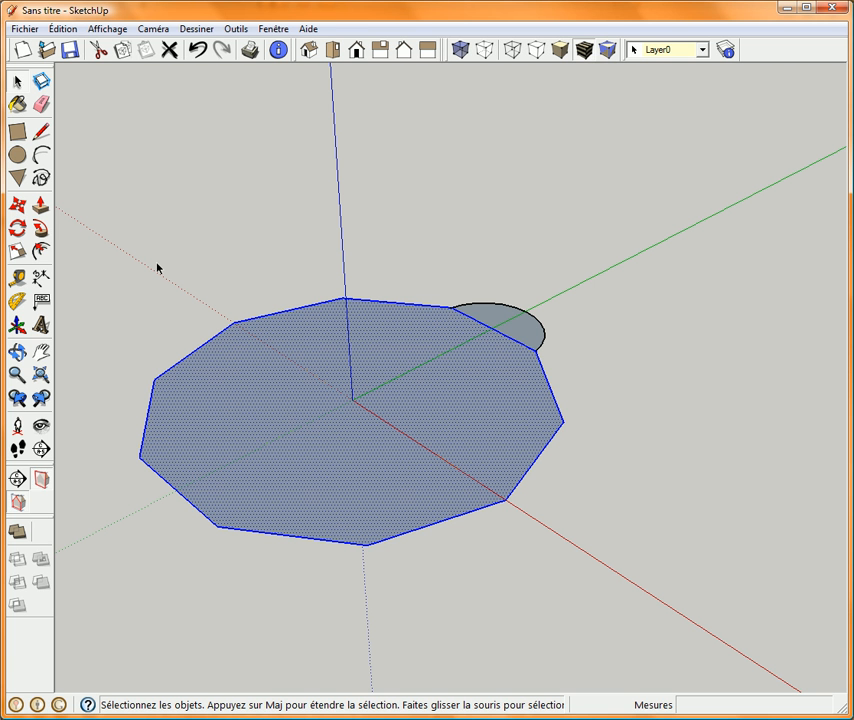
key(Delete)
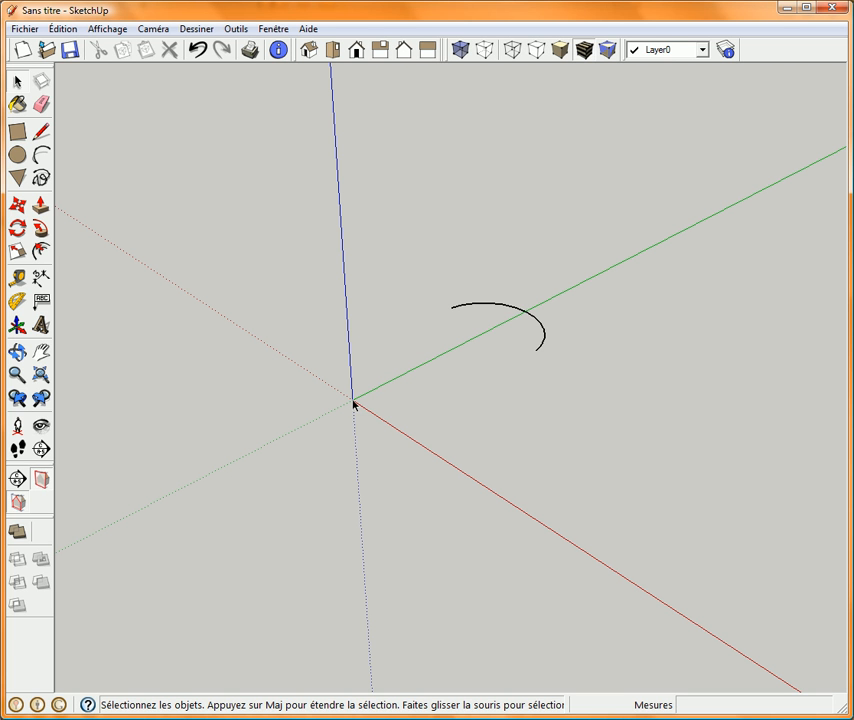
click(511, 312)
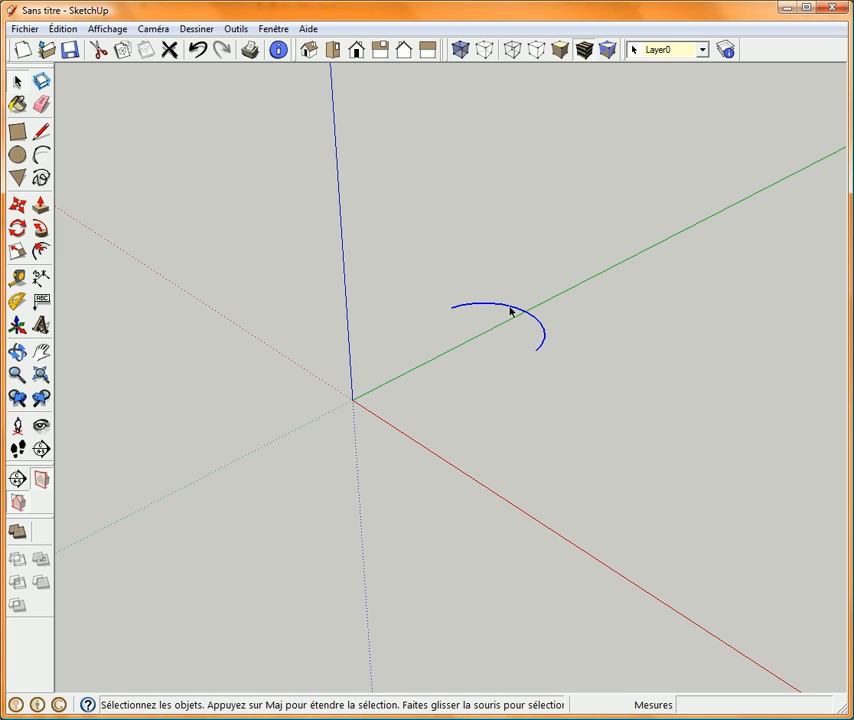
click(20, 230)
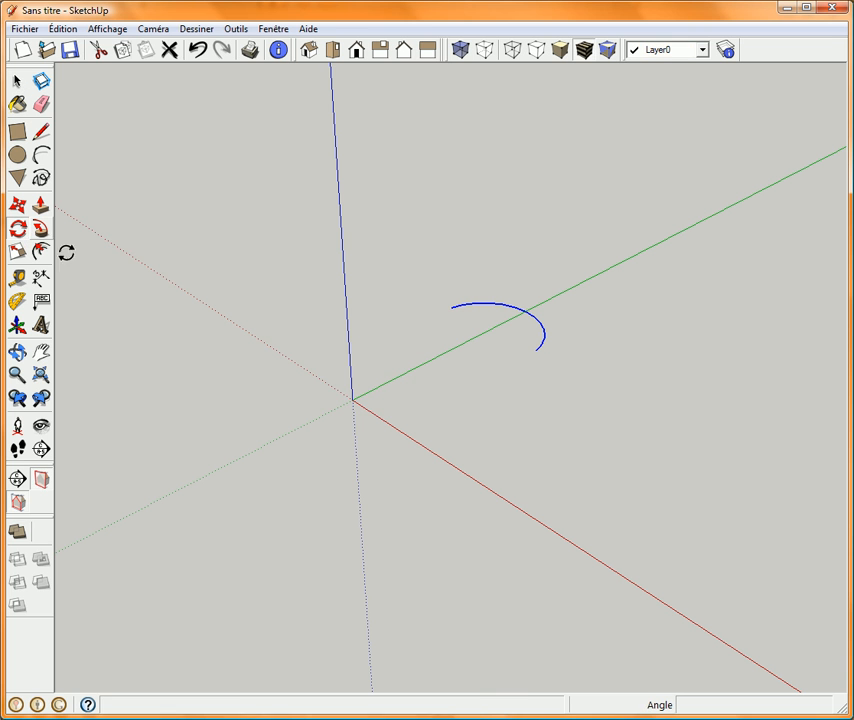
click(353, 401)
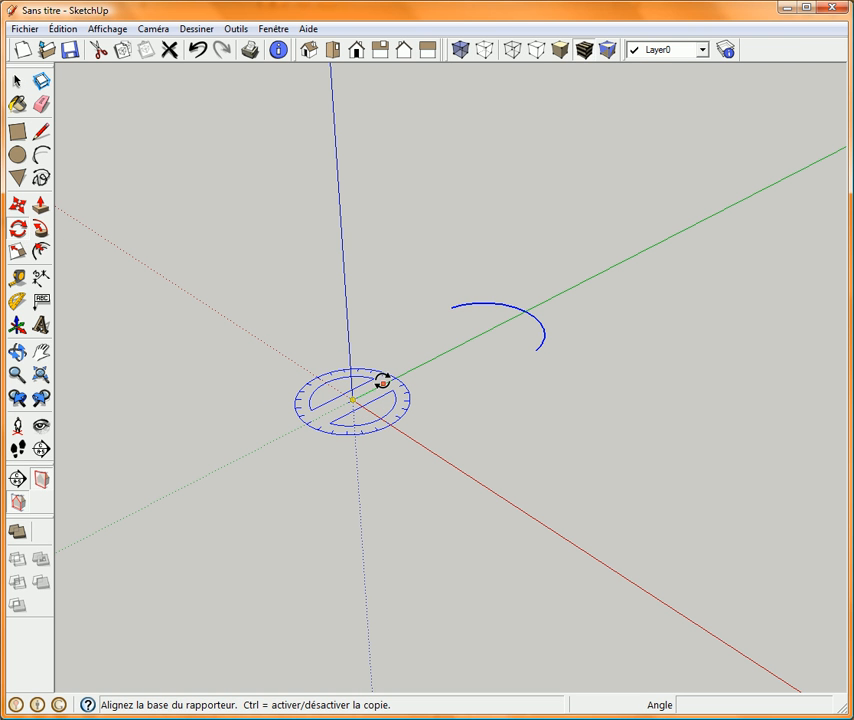
click(451, 308)
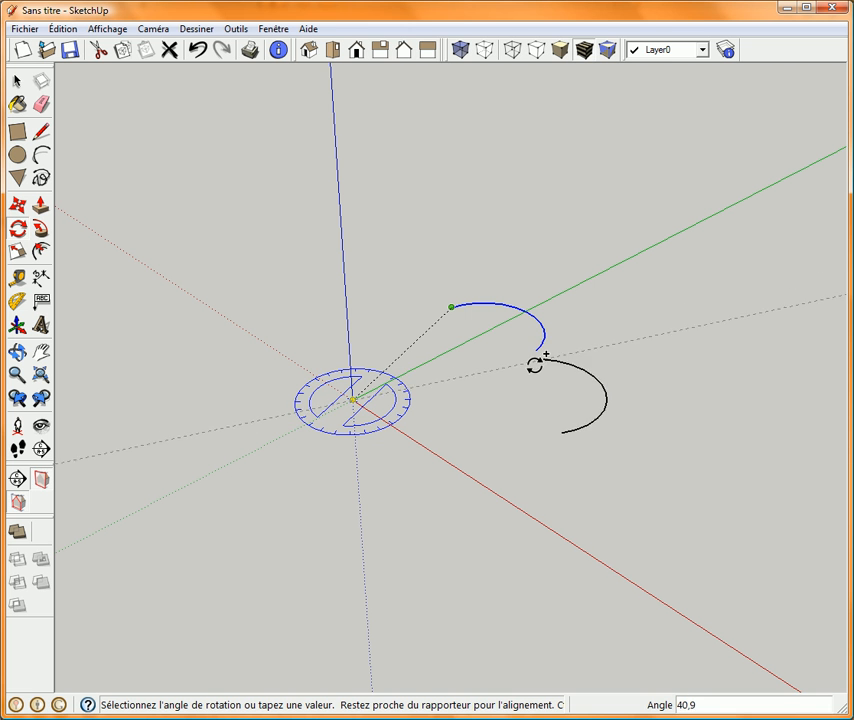
key(Escape)
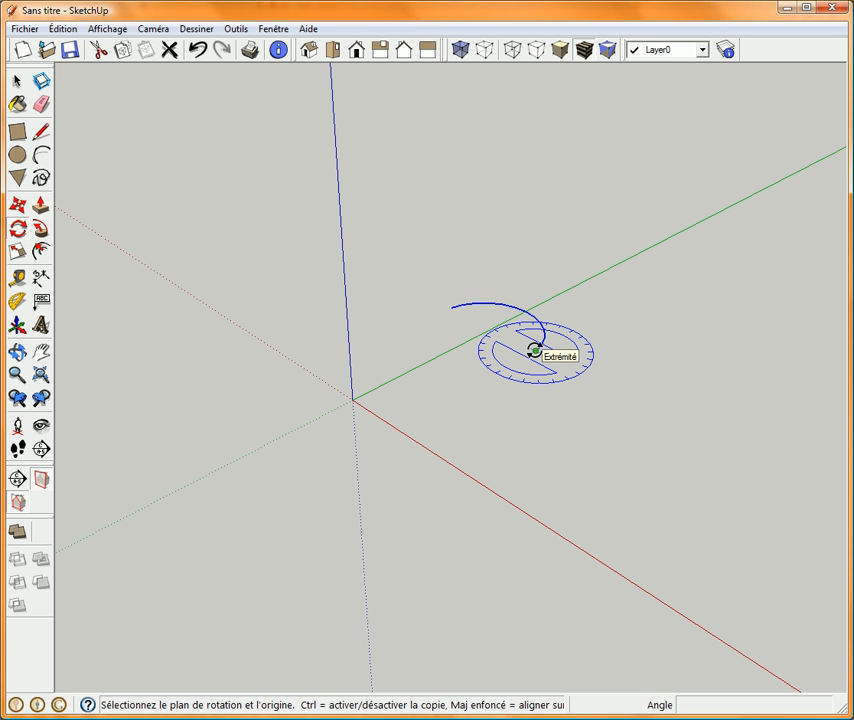
Rotate a copy of the arc around the origin from one arc endpoint to the other, and multiply the copy by 9.
click(352, 400)
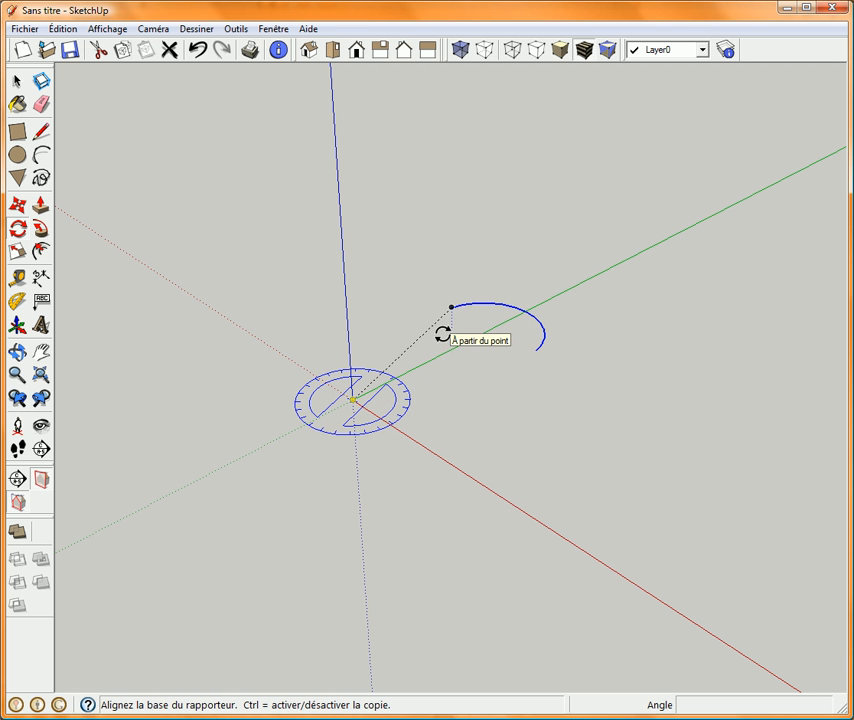
click(452, 307)
click(533, 351)
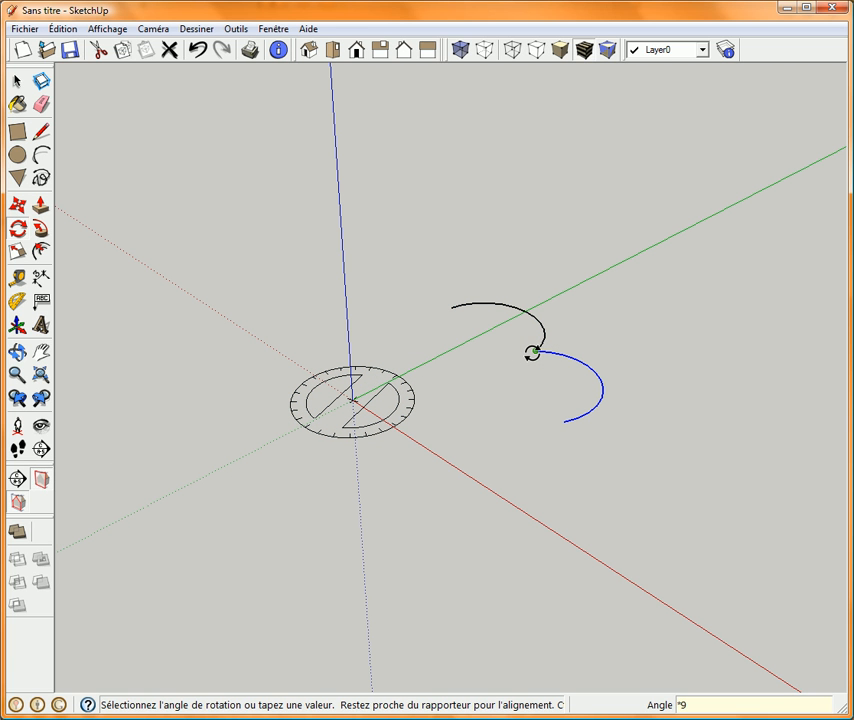
key(Return)
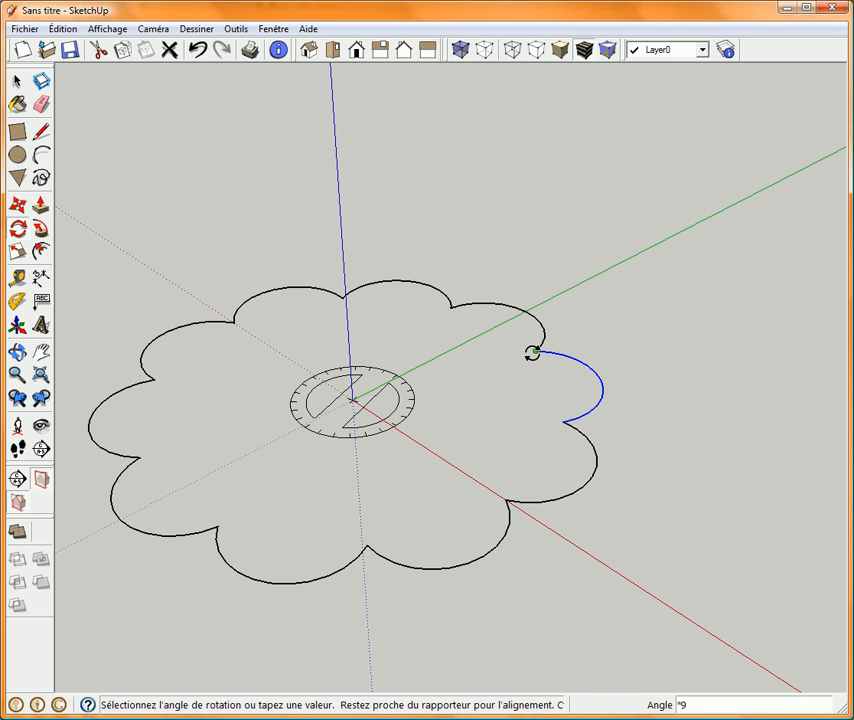
Generate a face from the whole ten-arc outline with the Create Face utility, and undo that face.
key(space)
middle_drag(309, 410, 377, 379)
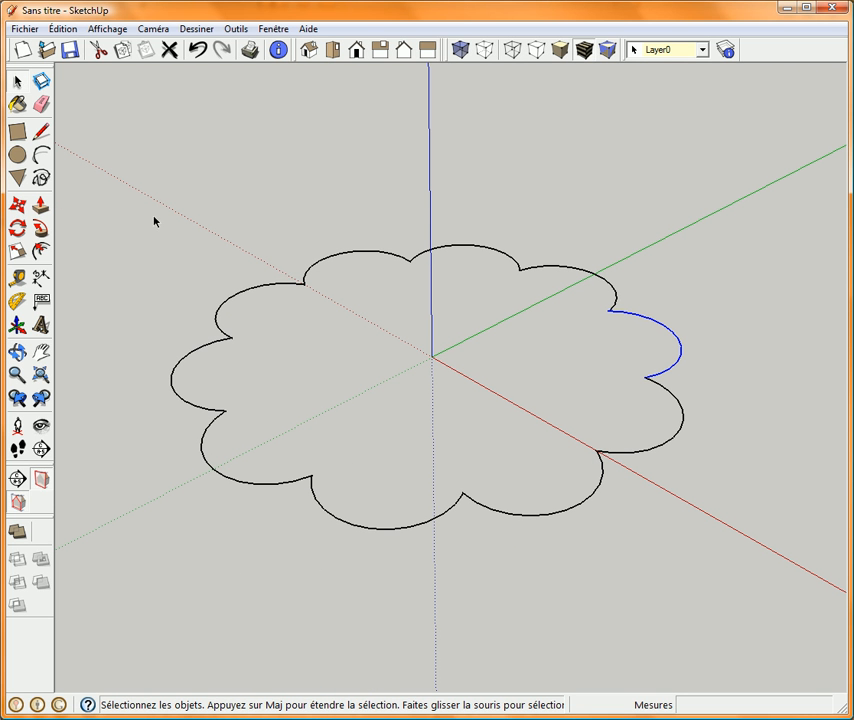
drag(138, 210, 756, 569)
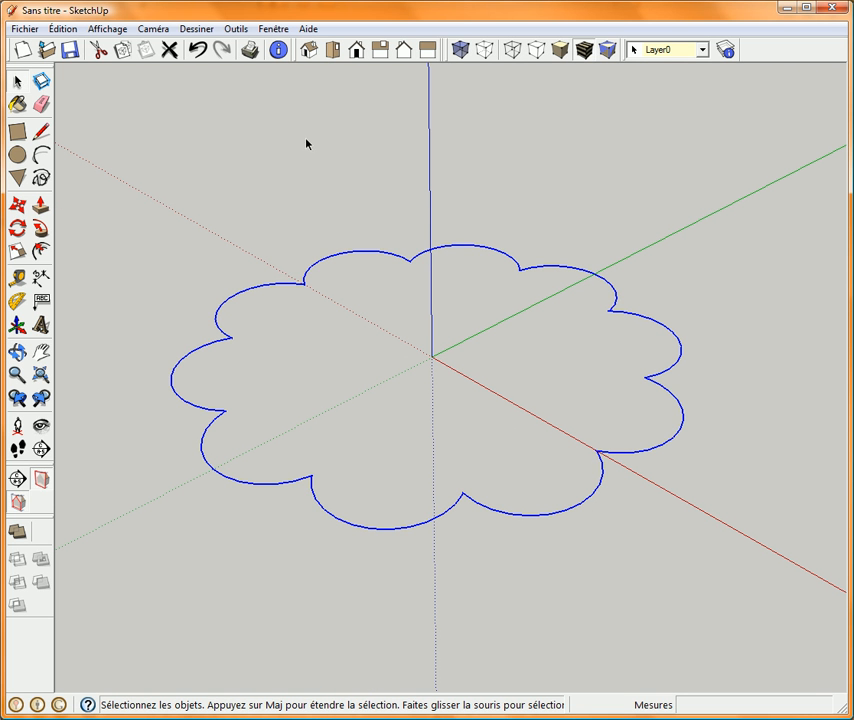
click(236, 29)
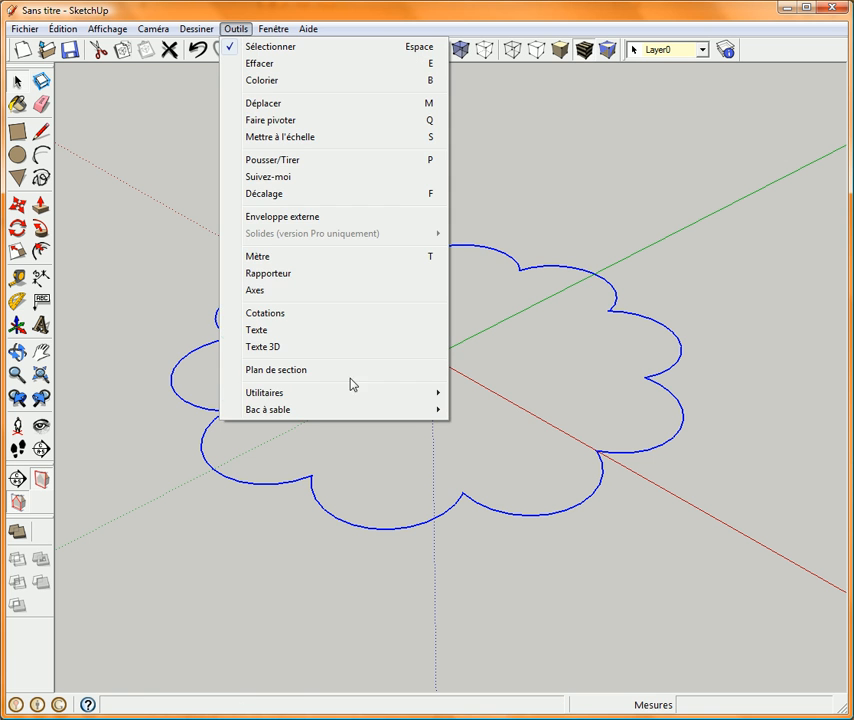
mouse_move(423, 398)
click(484, 396)
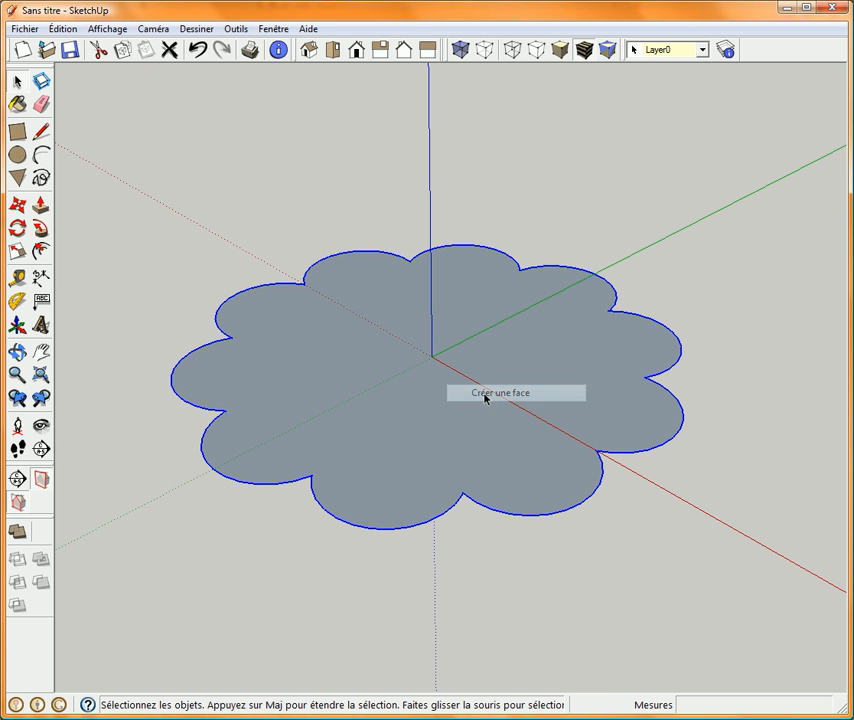
click(197, 49)
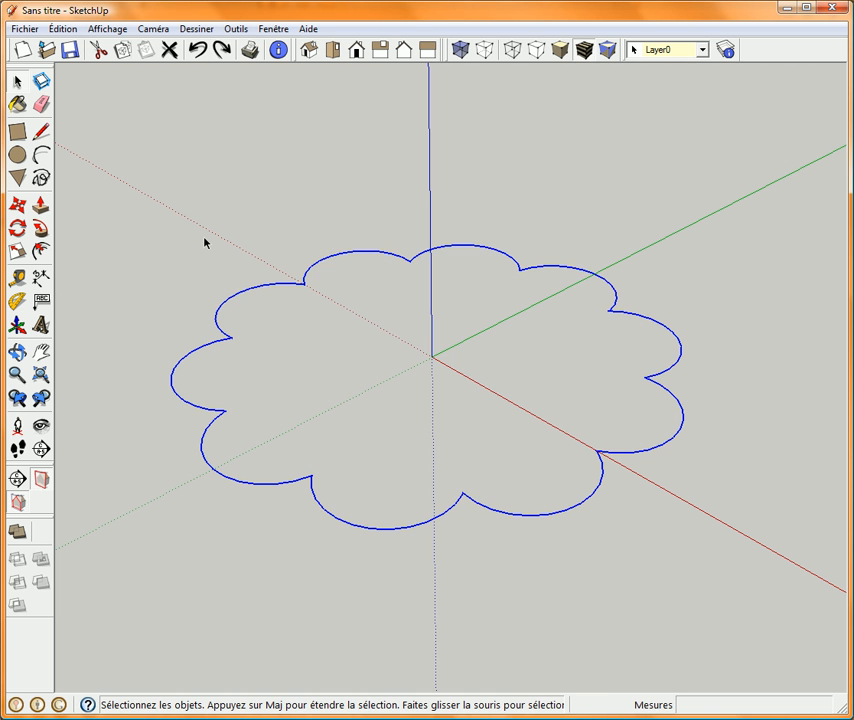
Trace a line over one short arc segment, starting at the junction between two petals, to create the flower's face.
click(165, 234)
click(41, 131)
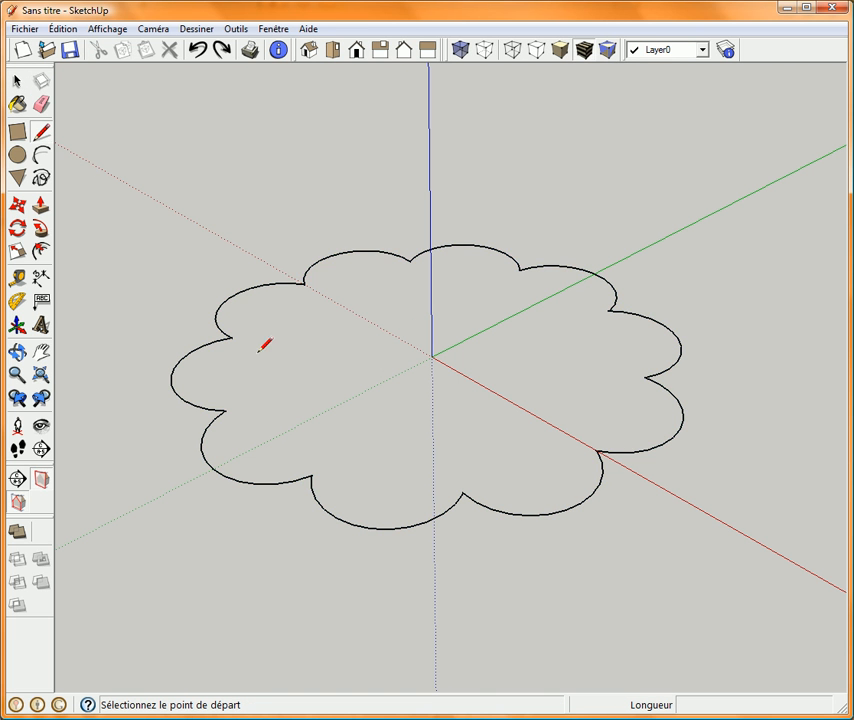
scroll(329, 555, up, 5)
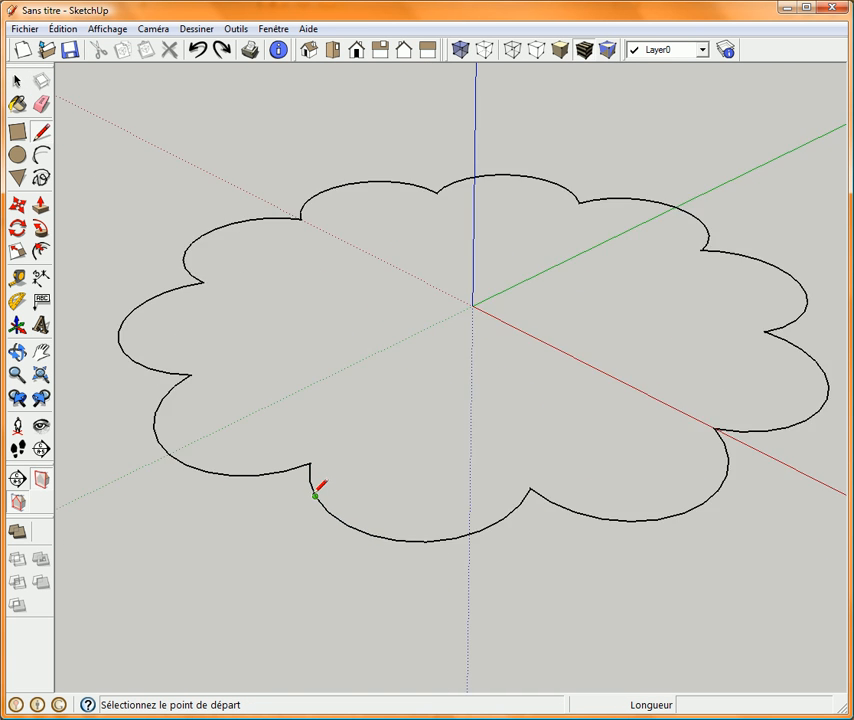
click(311, 444)
click(312, 470)
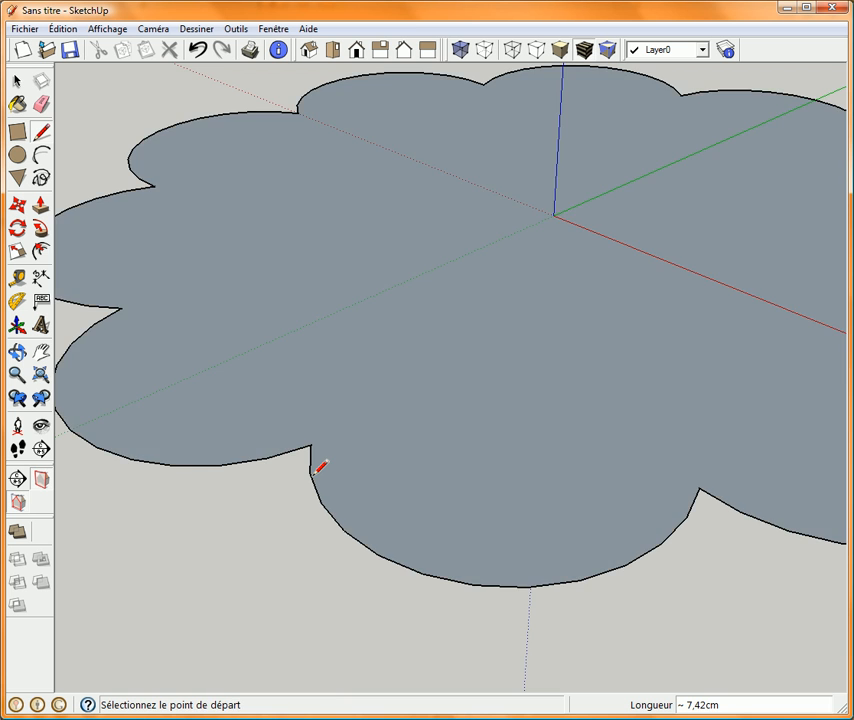
Push/Pull the flower face upward about 722 cm to form a fluted column.
scroll(314, 472, down, 4)
scroll(314, 472, down, 8)
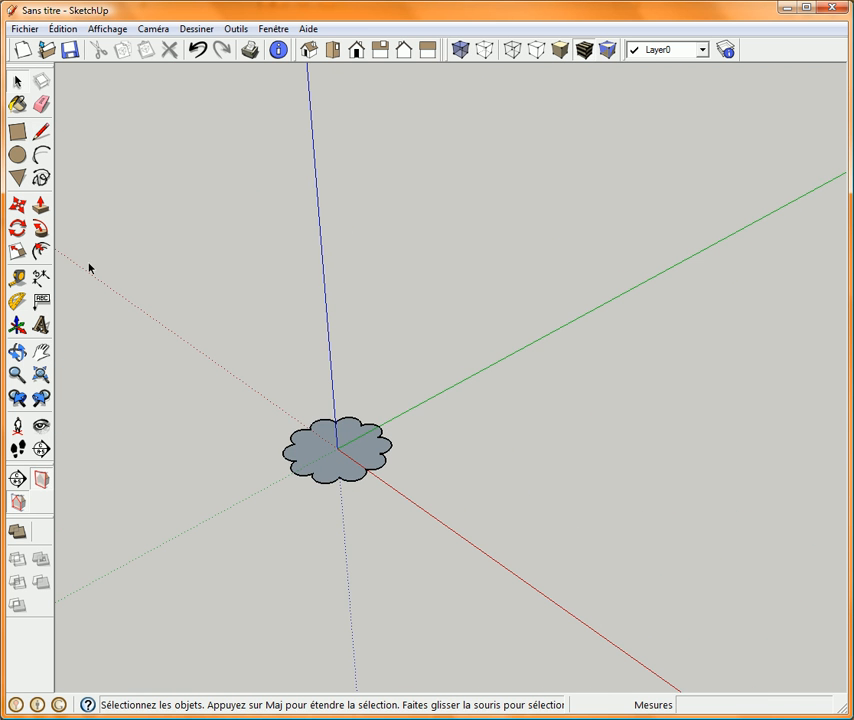
click(41, 204)
click(322, 444)
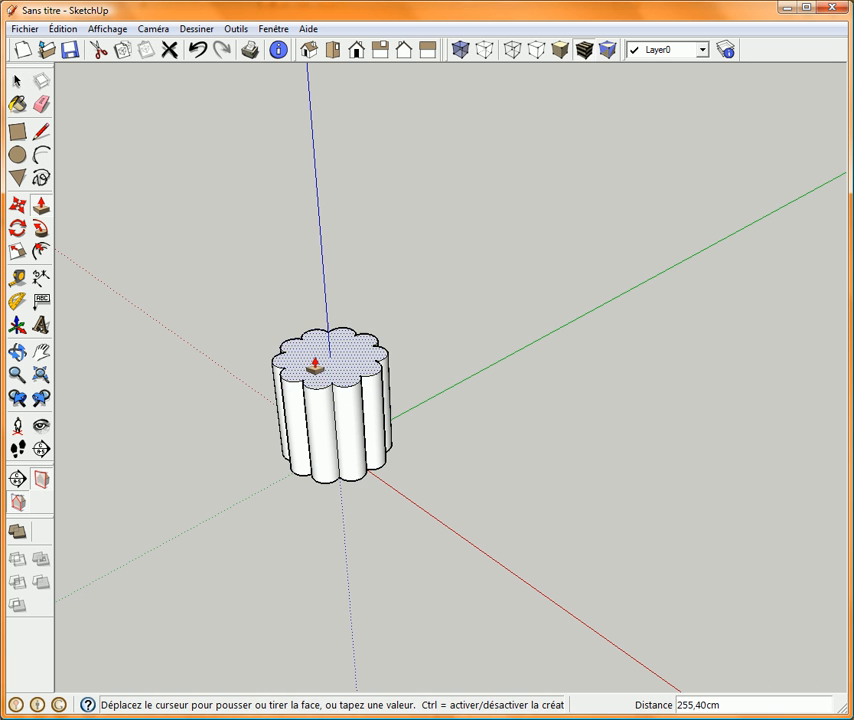
click(287, 153)
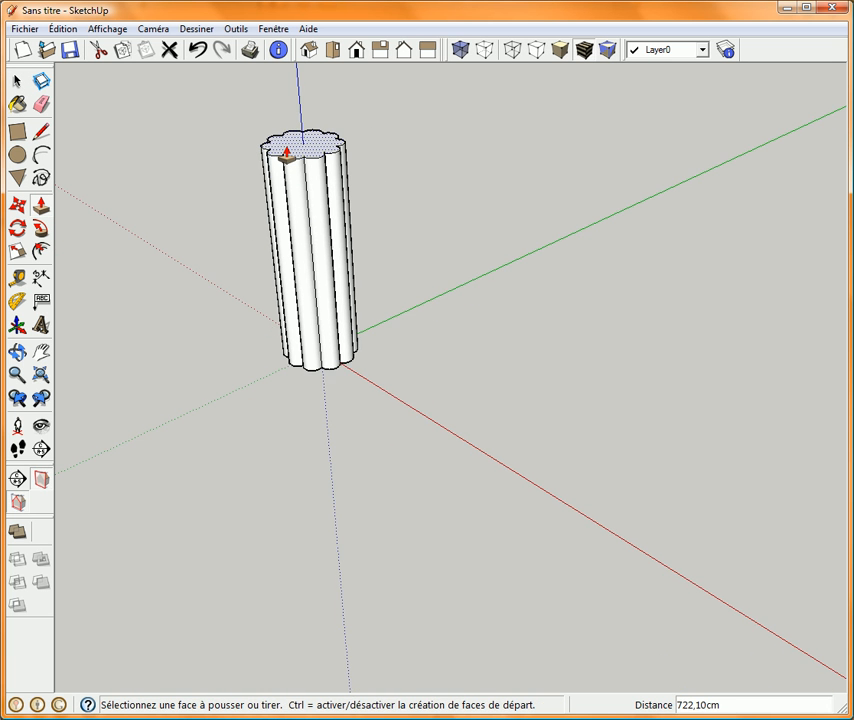
Extend the fluted column by pulling its top face further upward.
middle_drag(287, 153, 309, 391)
click(309, 391)
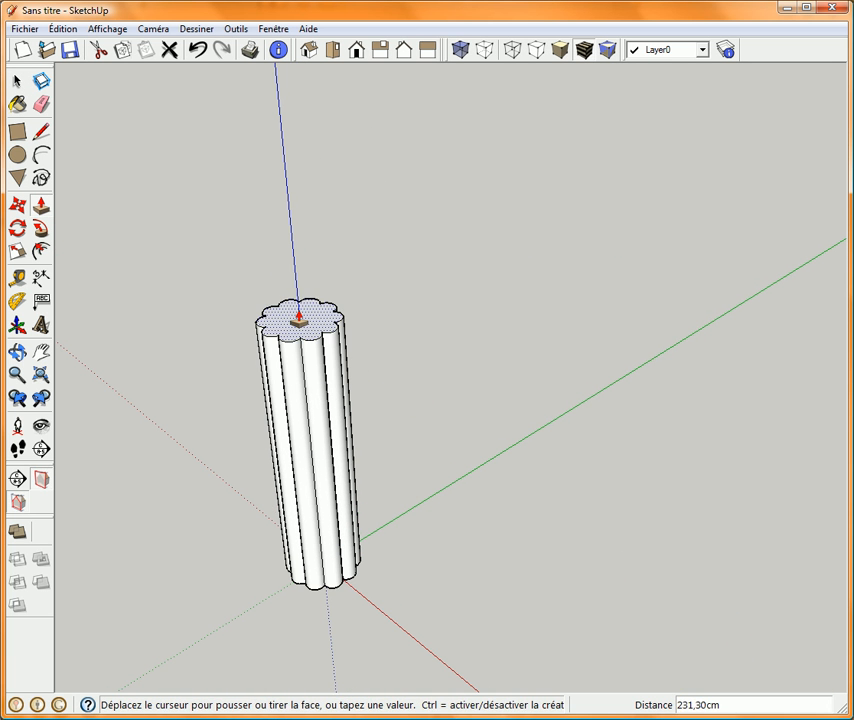